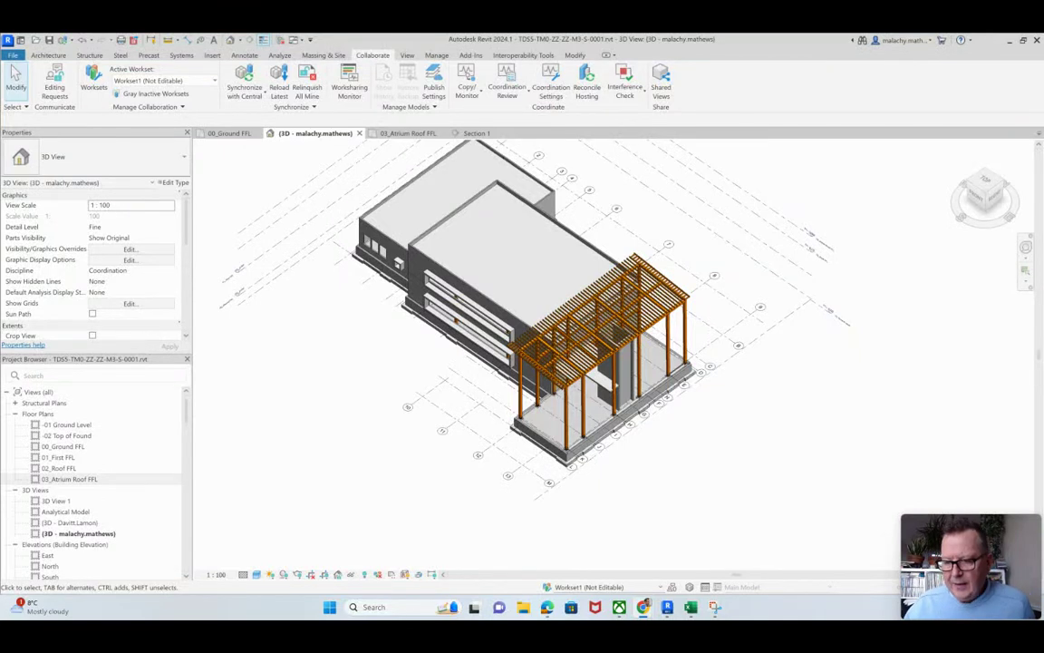
{"action": "scroll", "coordinate": [617, 320], "scroll_direction": "up", "scroll_amount": 5}
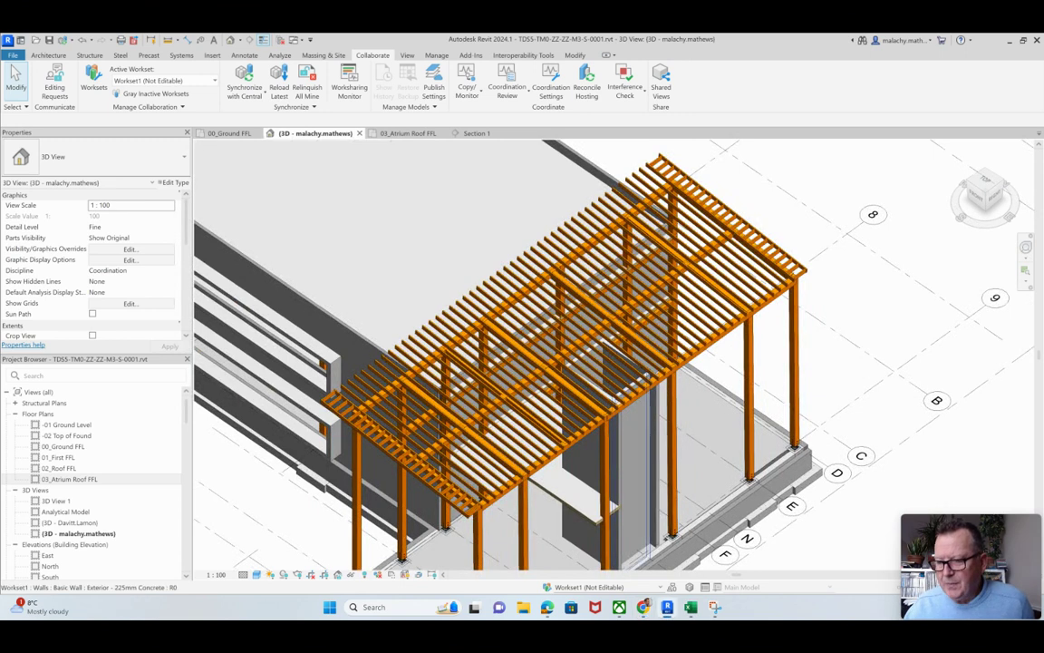
{"action": "middle_click_drag", "start_coordinate": [618, 320], "coordinate": [640, 320], "text": "shift"}
{"action": "middle_click_drag", "start_coordinate": [490, 362], "coordinate": [471, 363], "text": "shift"}
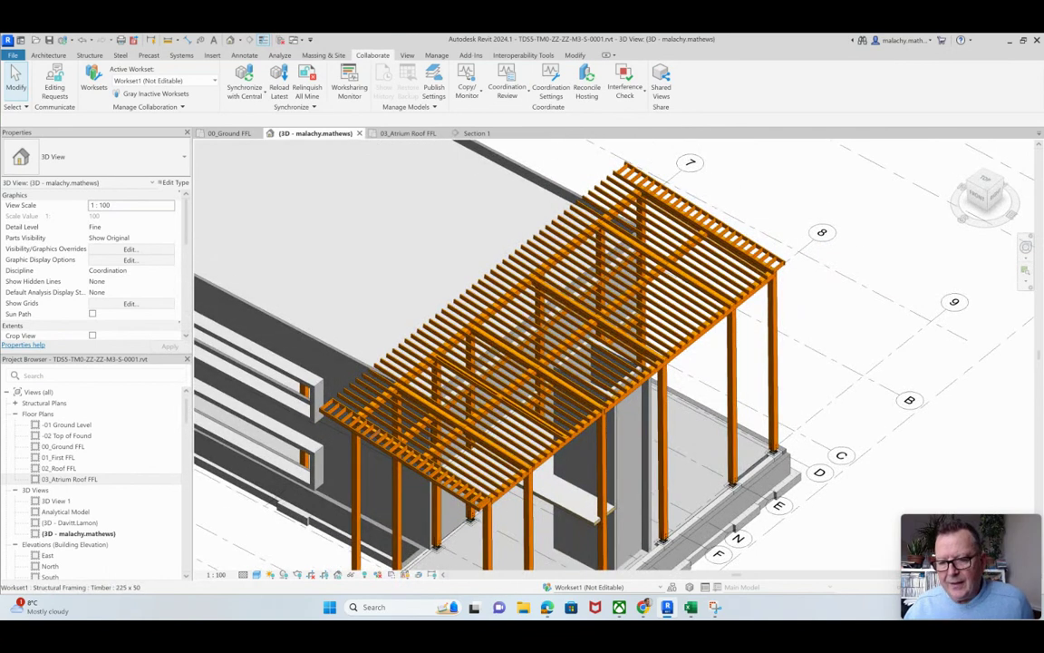
{"action": "scroll", "coordinate": [318, 399], "scroll_direction": "up", "scroll_amount": 6}
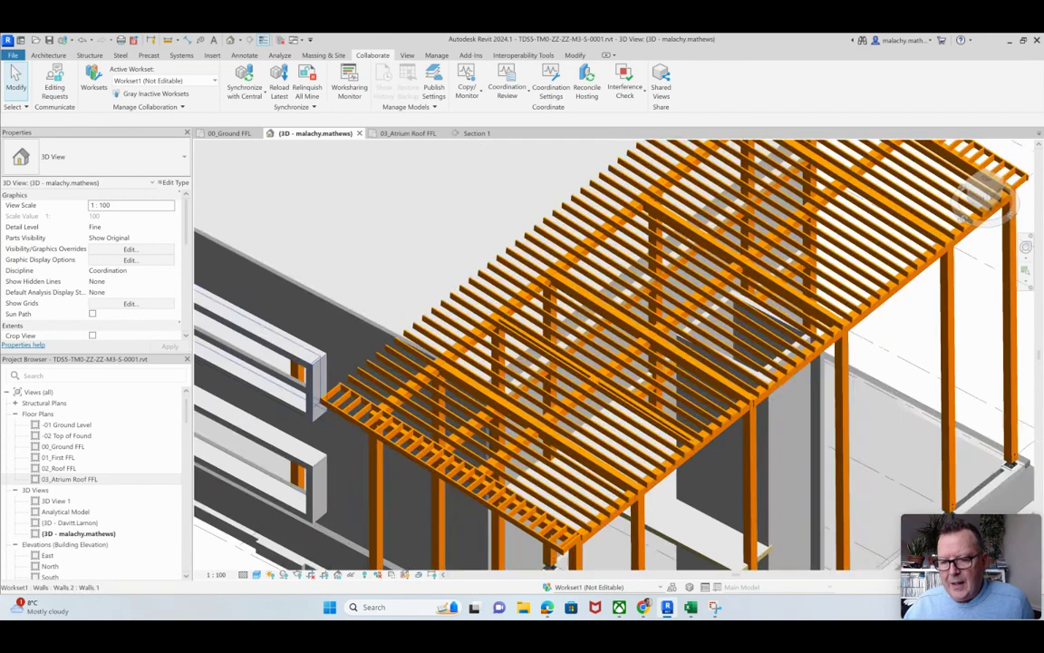
{"action": "left_click", "coordinate": [312, 394]}
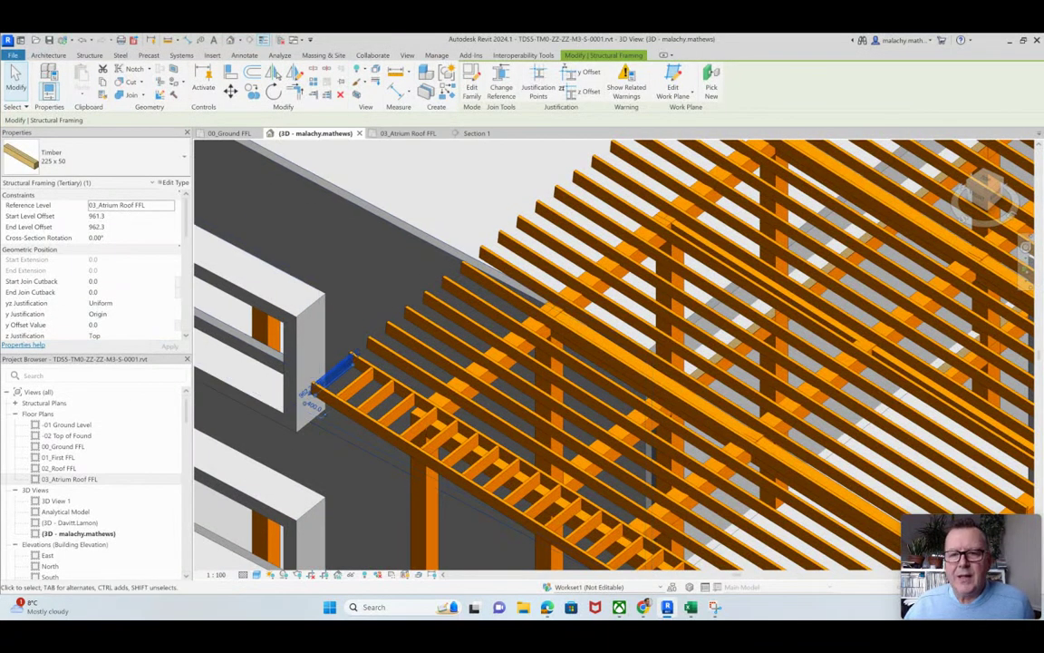
{"action": "right_click", "coordinate": [309, 391]}
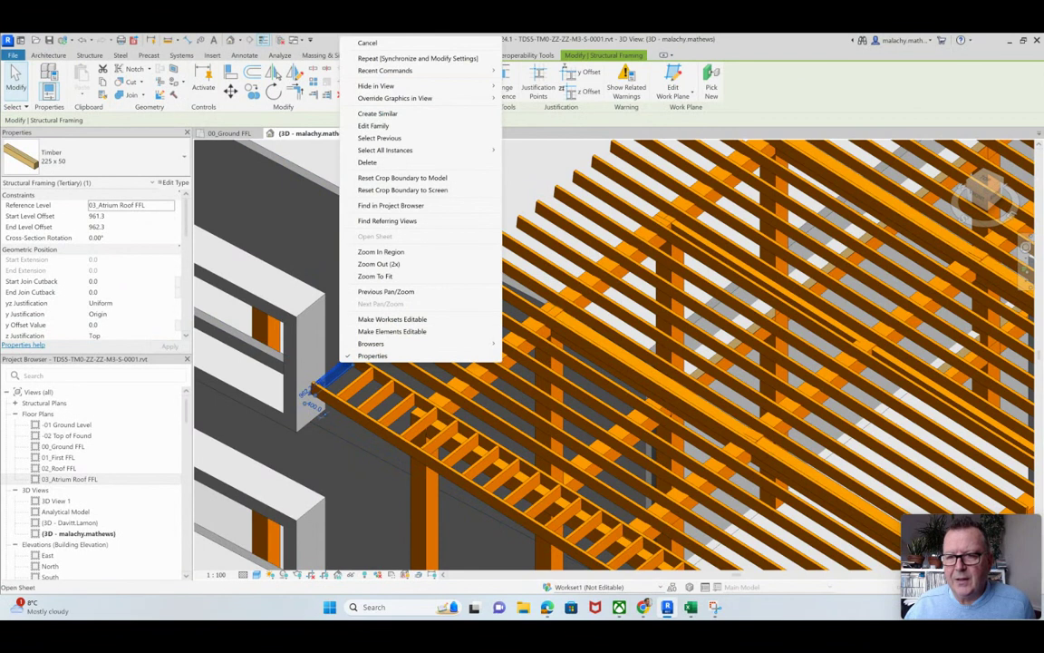
{"action": "left_click", "coordinate": [354, 114]}
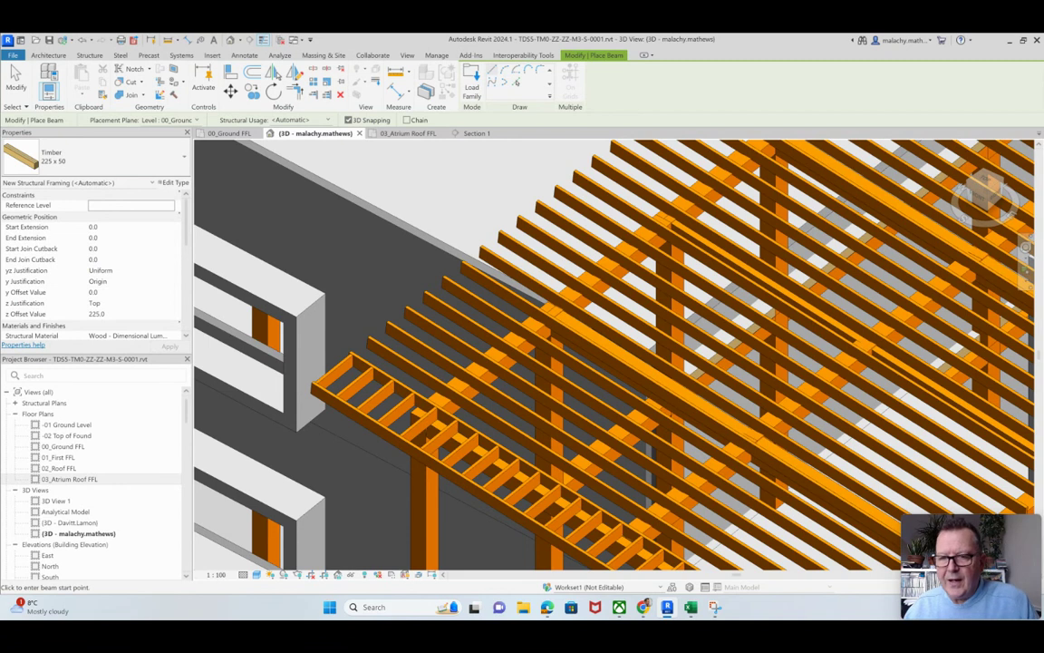
{"action": "key", "text": "Escape"}
{"action": "key", "text": "Escape"}
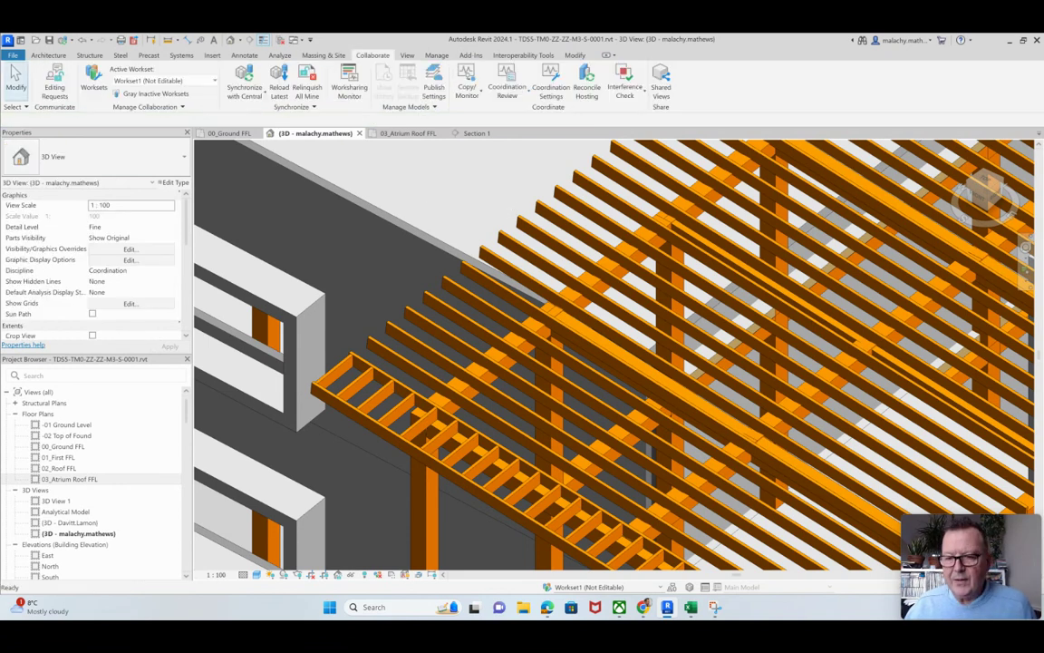
- Examine the atrium's timber roof framing and columns from below, above and around, including how they meet the adjoining building
{"action": "scroll", "coordinate": [425, 200], "scroll_direction": "down", "scroll_amount": 4}
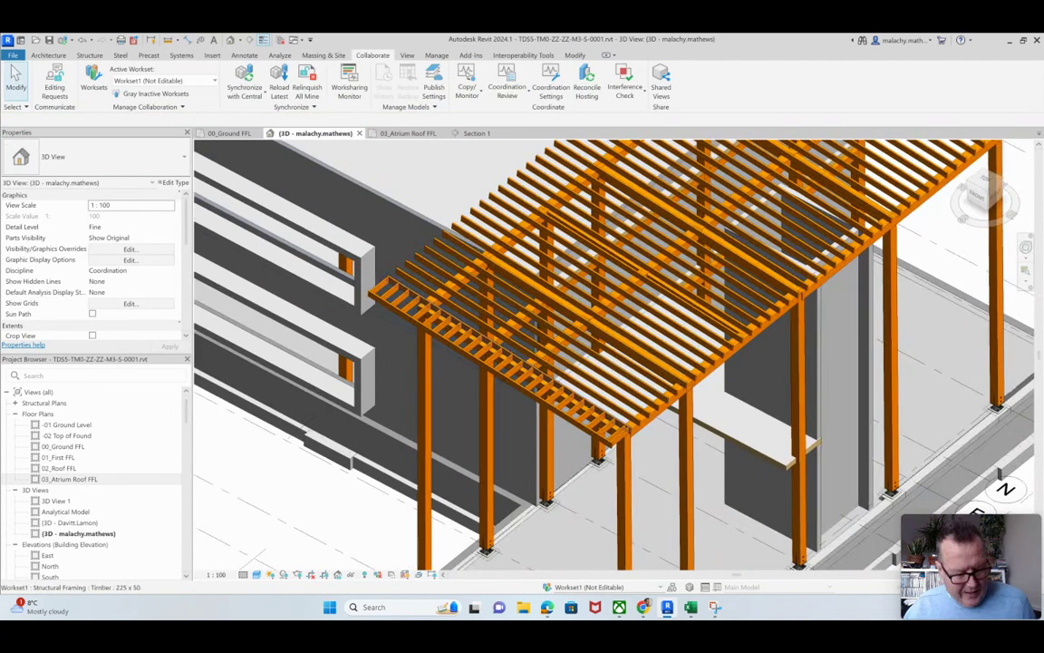
{"action": "middle_click_drag", "start_coordinate": [539, 388], "coordinate": [503, 245], "text": "shift"}
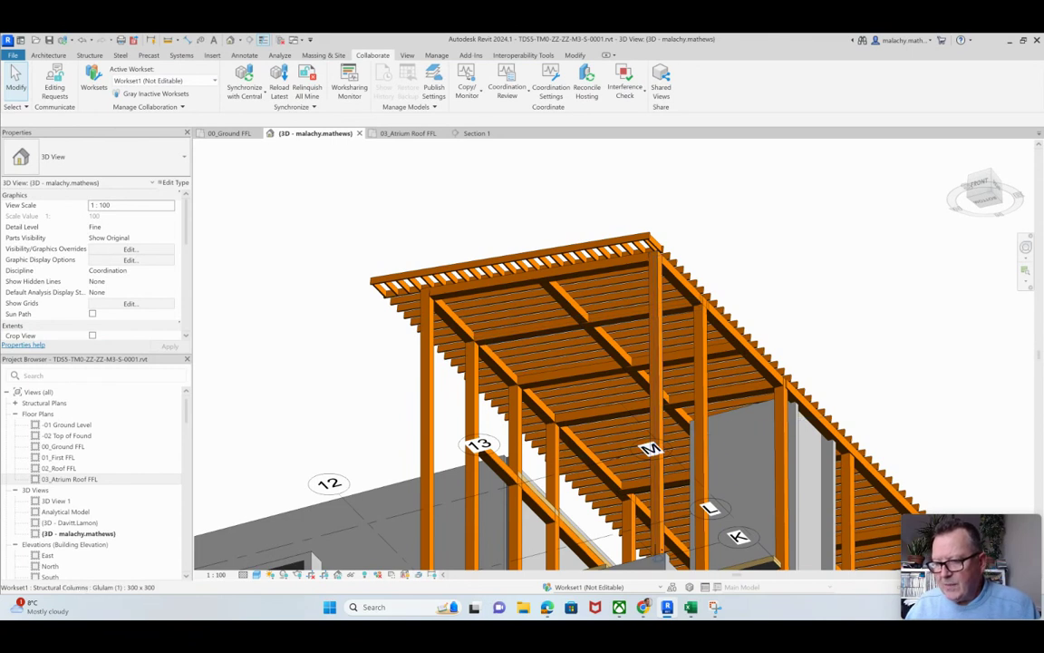
{"action": "middle_click_drag", "start_coordinate": [663, 381], "coordinate": [599, 490], "text": "shift"}
{"action": "middle_click_drag", "start_coordinate": [616, 408], "coordinate": [582, 528], "text": "shift"}
{"action": "middle_click_drag", "start_coordinate": [522, 421], "coordinate": [549, 446], "text": "shift"}
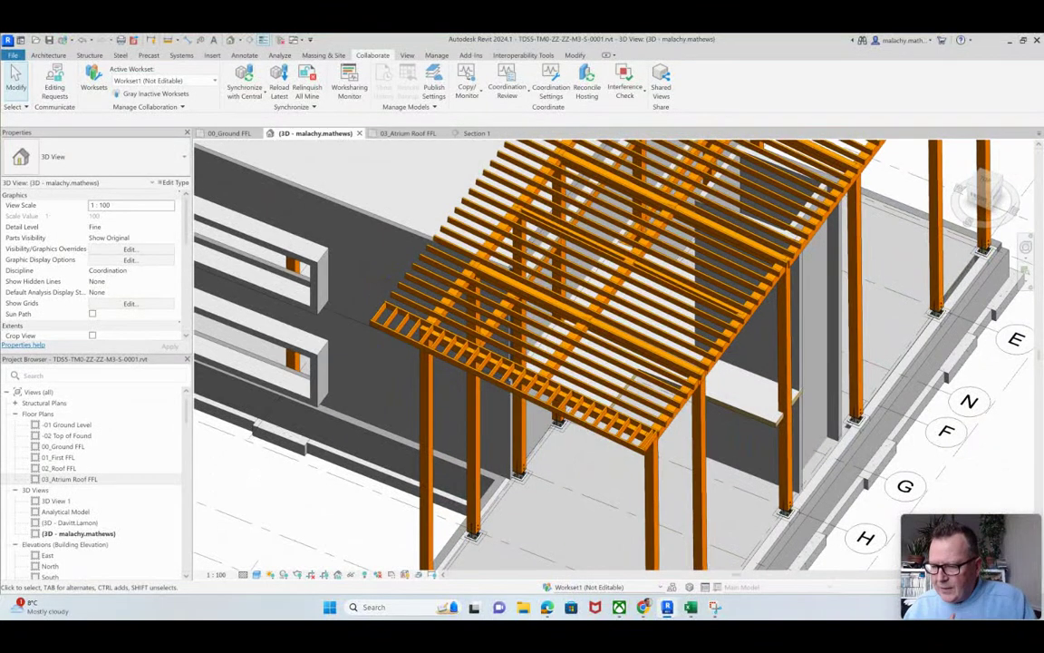
{"action": "scroll", "coordinate": [608, 353], "scroll_direction": "down", "scroll_amount": 3}
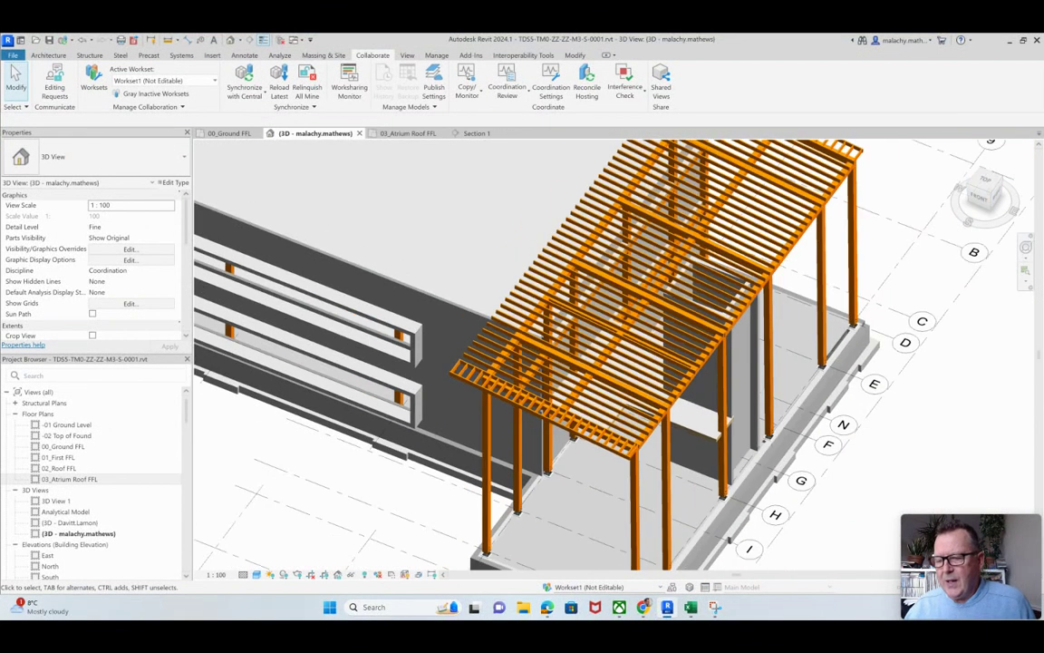
{"action": "scroll", "coordinate": [607, 354], "scroll_direction": "up", "scroll_amount": 1}
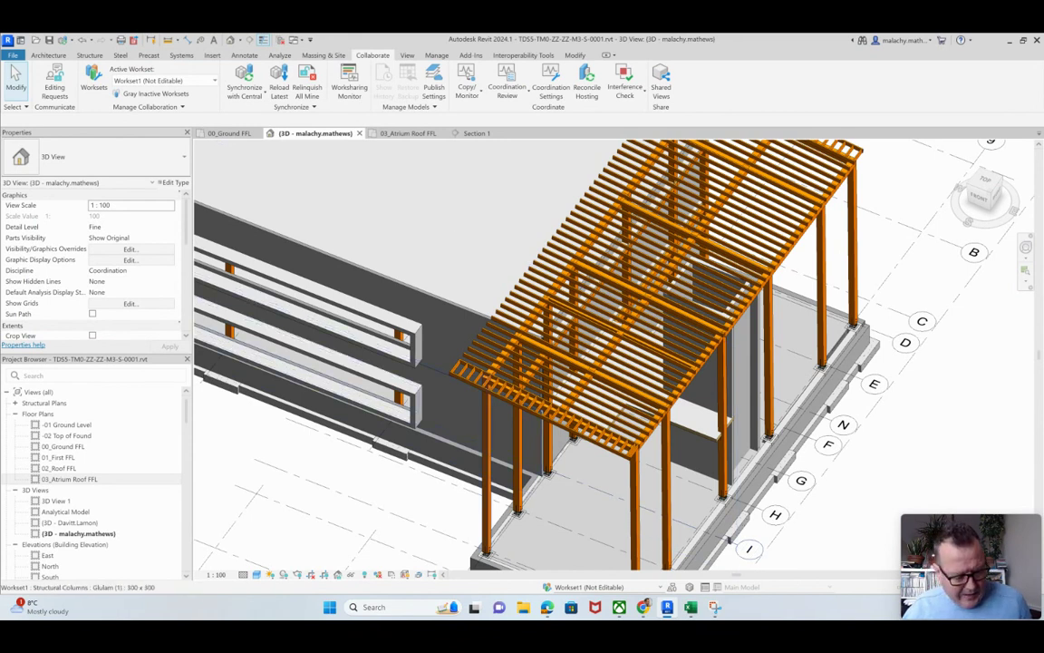
{"action": "middle_click_drag", "start_coordinate": [508, 471], "coordinate": [566, 530], "text": "shift"}
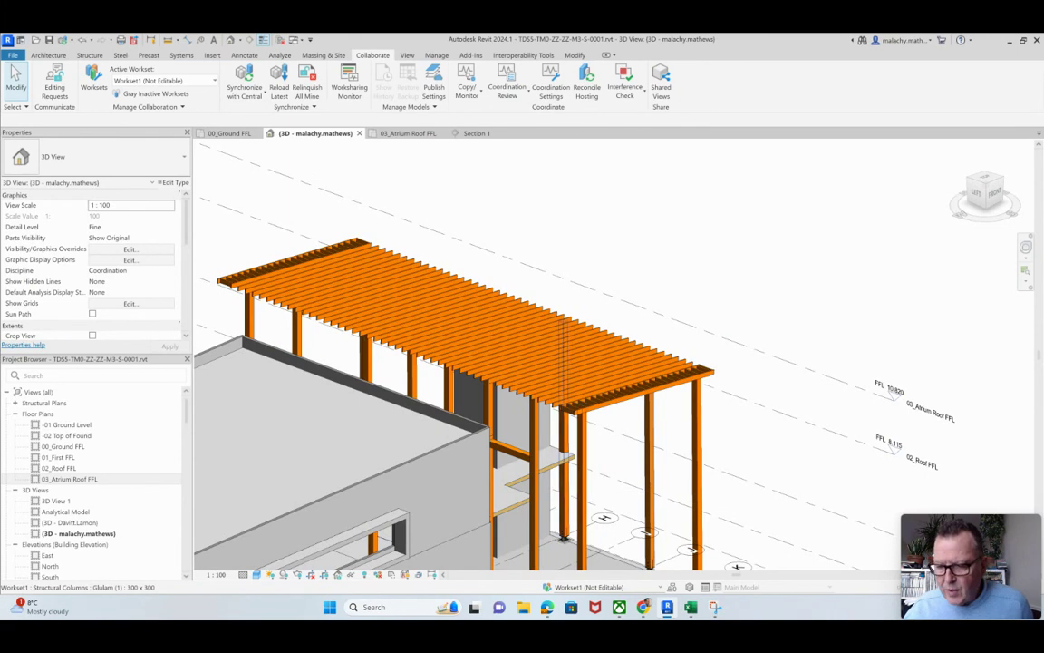
{"action": "scroll", "coordinate": [566, 466], "scroll_direction": "down", "scroll_amount": 3}
{"action": "middle_click_drag", "start_coordinate": [567, 466], "coordinate": [545, 421]}
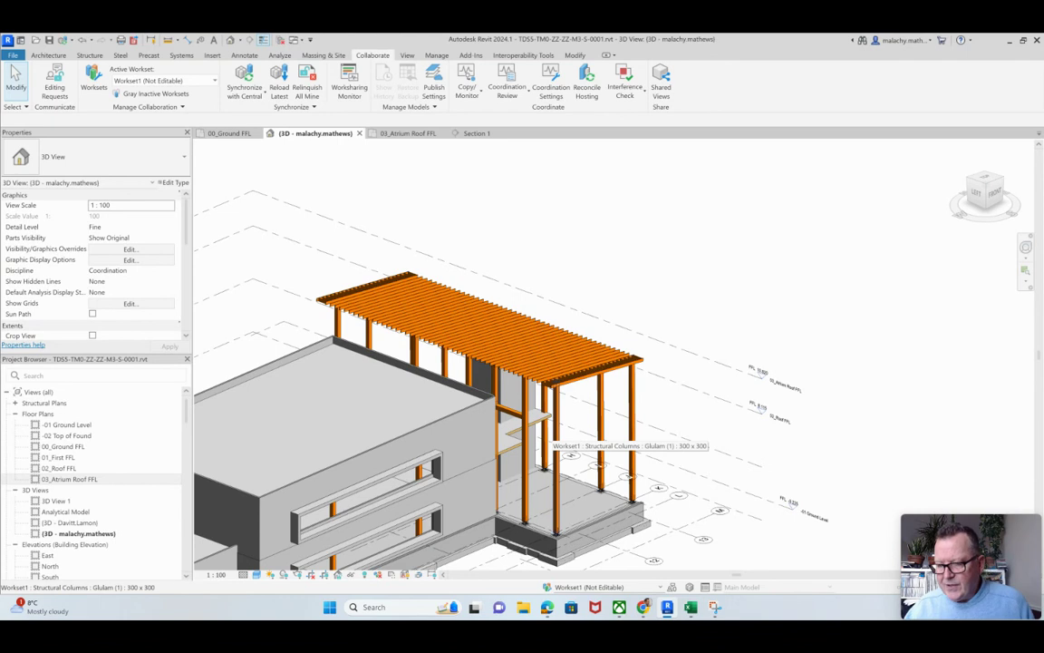
{"action": "middle_click_drag", "start_coordinate": [546, 441], "coordinate": [499, 400], "text": "shift"}
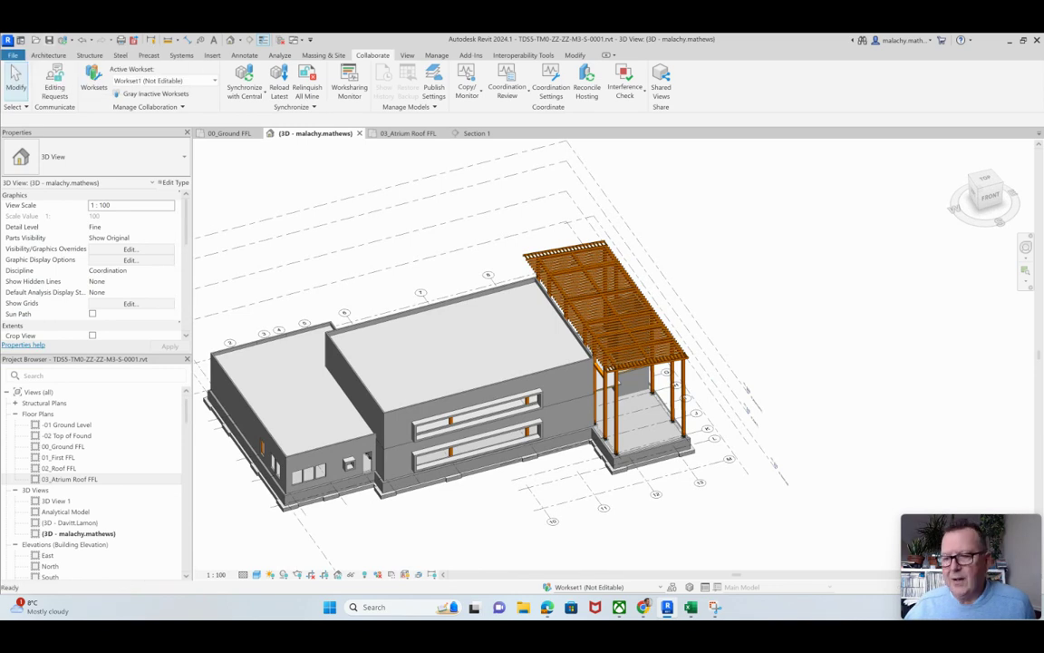
- Synchronize the structural model with the central model through Synchronize and Modify Settings, keeping the default options
{"action": "left_click", "coordinate": [244, 94]}
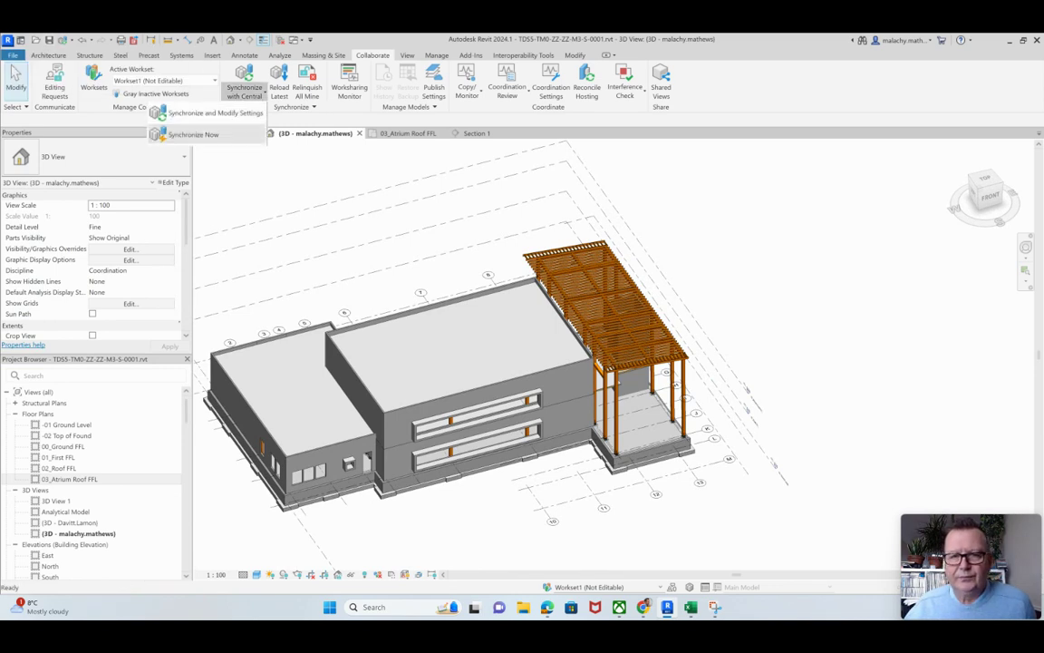
{"action": "left_click", "coordinate": [213, 112]}
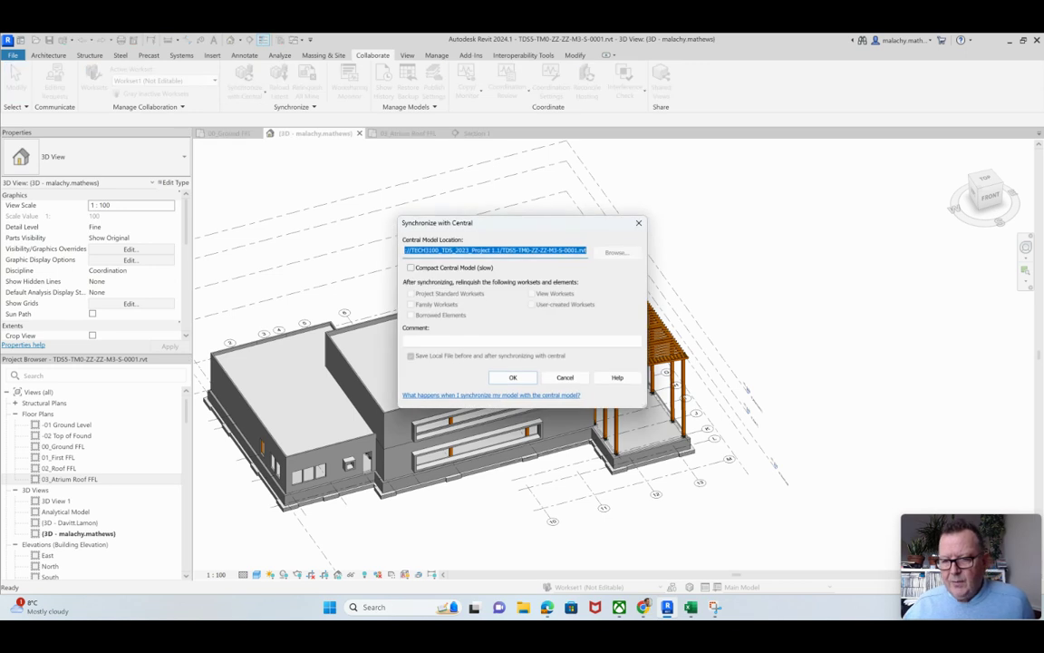
{"action": "left_click", "coordinate": [512, 377]}
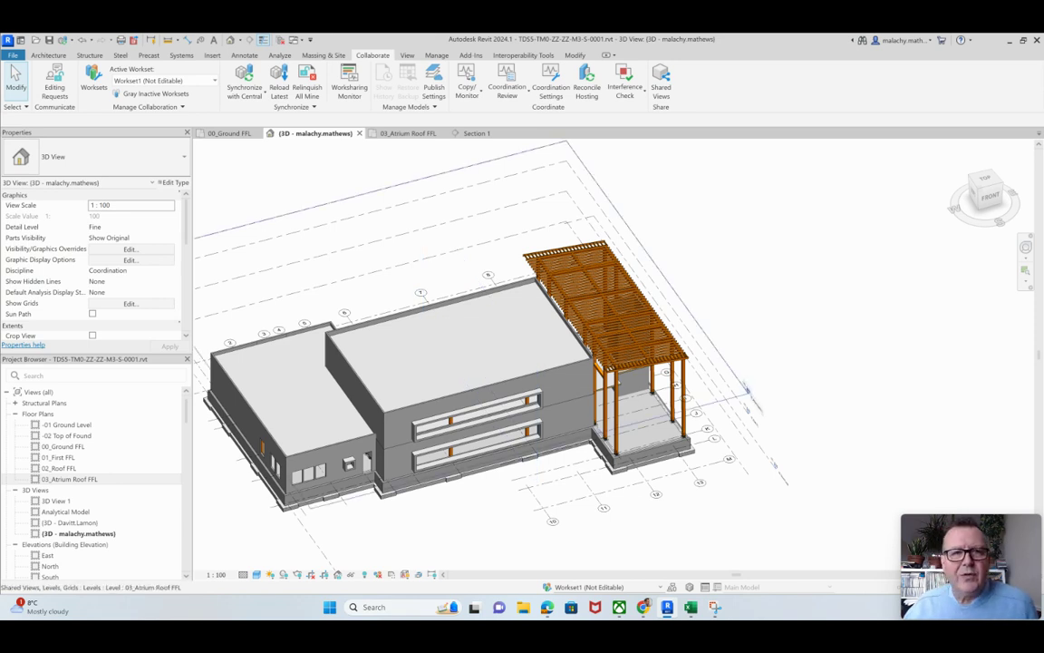
- Publish the cloud model TDS5-TM0-ZZ-ZZ-M3-S-0001 from the 02_Structural Engineer project folder on the Revit home screen
{"action": "left_click", "coordinate": [14, 55]}
{"action": "left_click", "coordinate": [36, 295]}
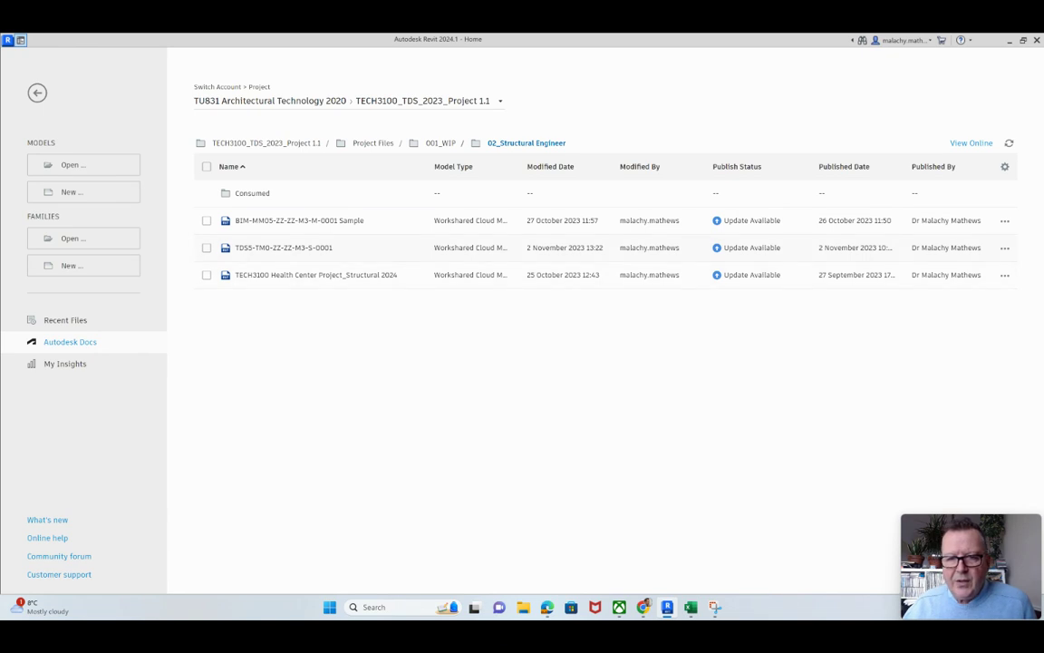
{"action": "left_click", "coordinate": [207, 248]}
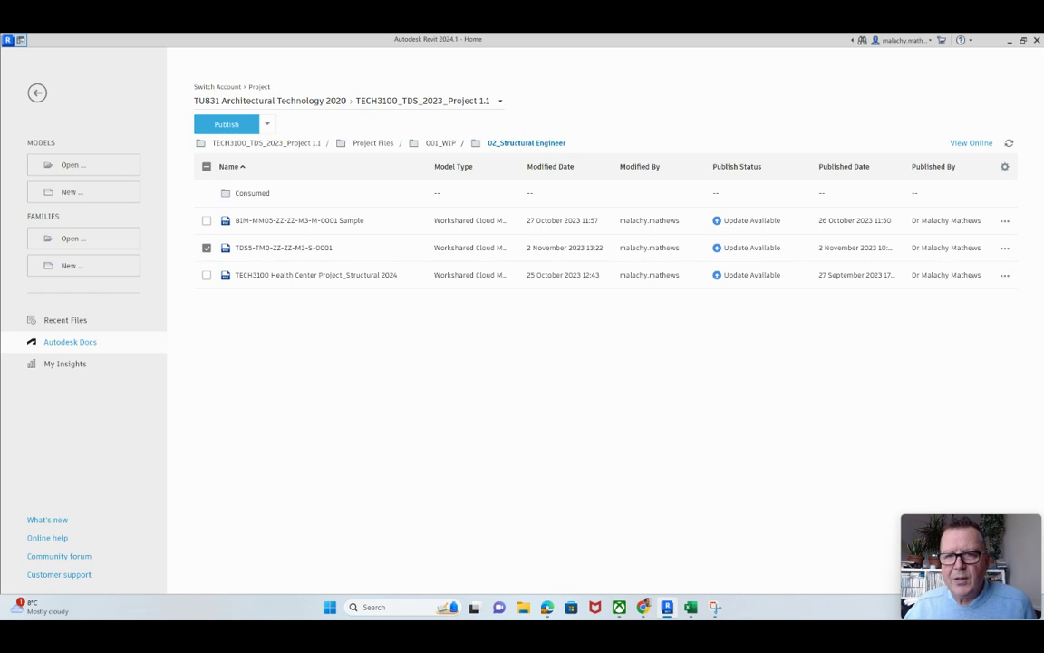
{"action": "left_click", "coordinate": [227, 124]}
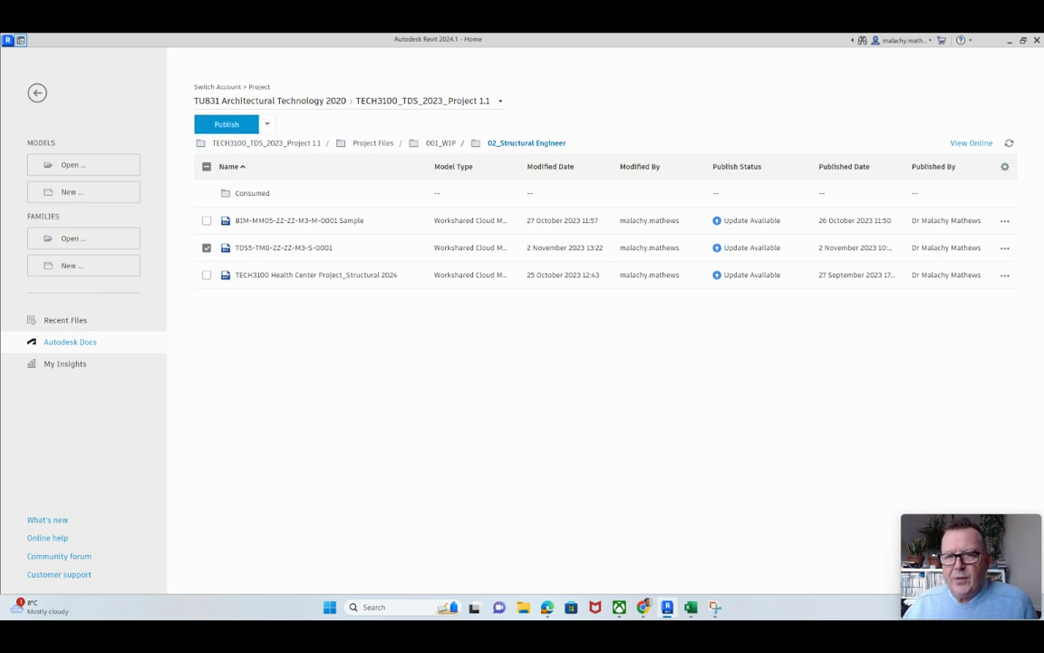
{"action": "left_click", "coordinate": [578, 323]}
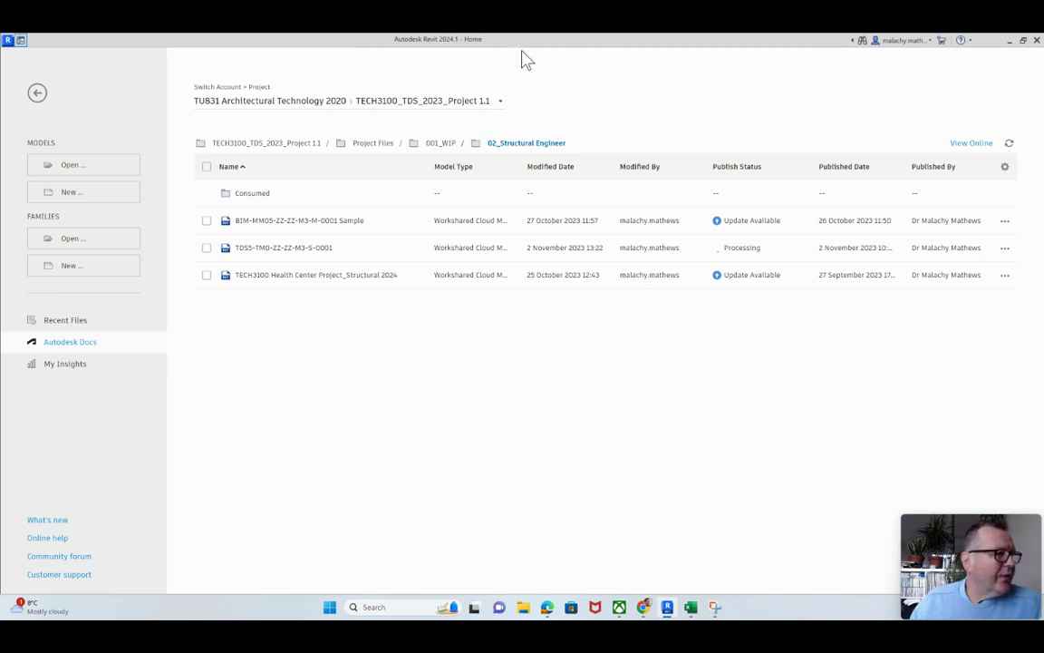
- Switch to Autodesk Docs in a maximized browser and check the publishing status of TDS5-TM0-ZZ-ZZ-M3-S-0001.rvt in the 02_Structural Engineer folder
{"action": "left_click_drag", "start_coordinate": [0, 52], "coordinate": [436, 116]}
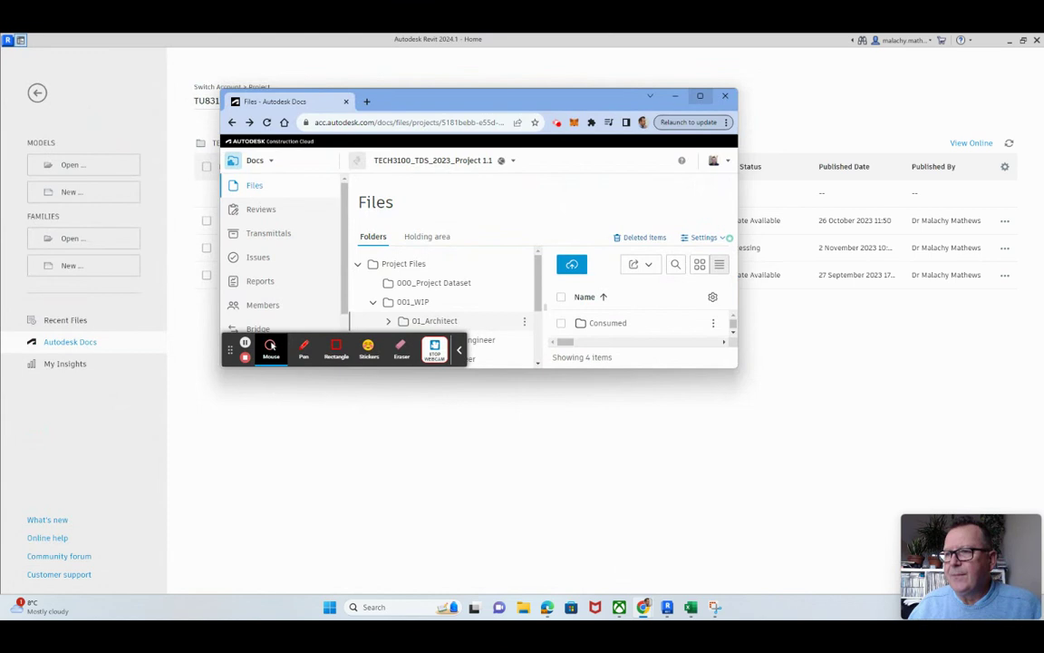
{"action": "left_click", "coordinate": [699, 95]}
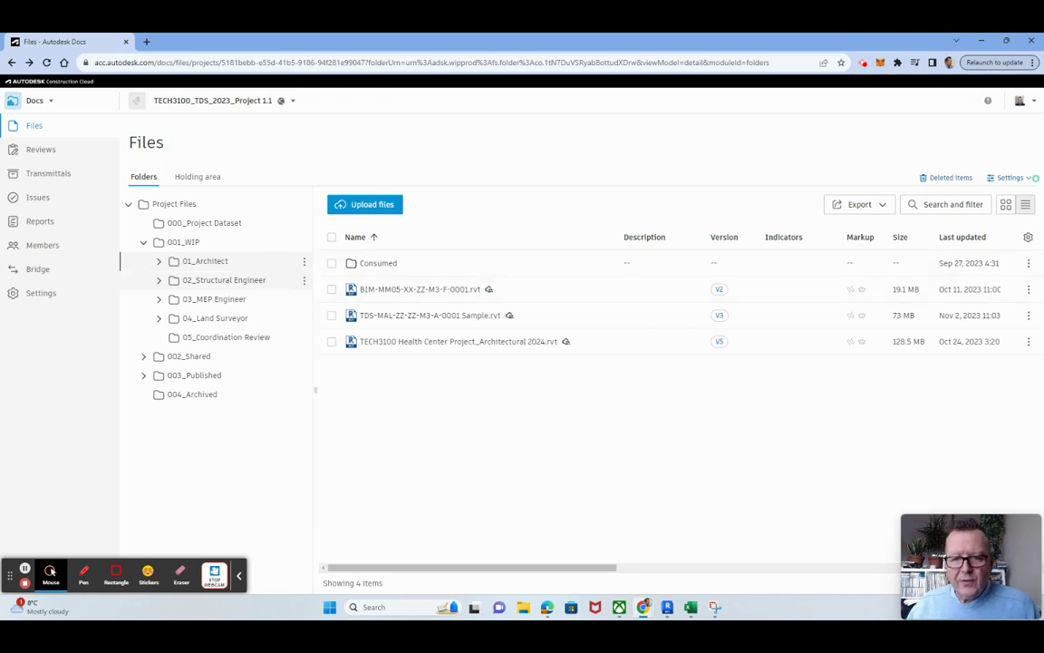
{"action": "left_click", "coordinate": [234, 282]}
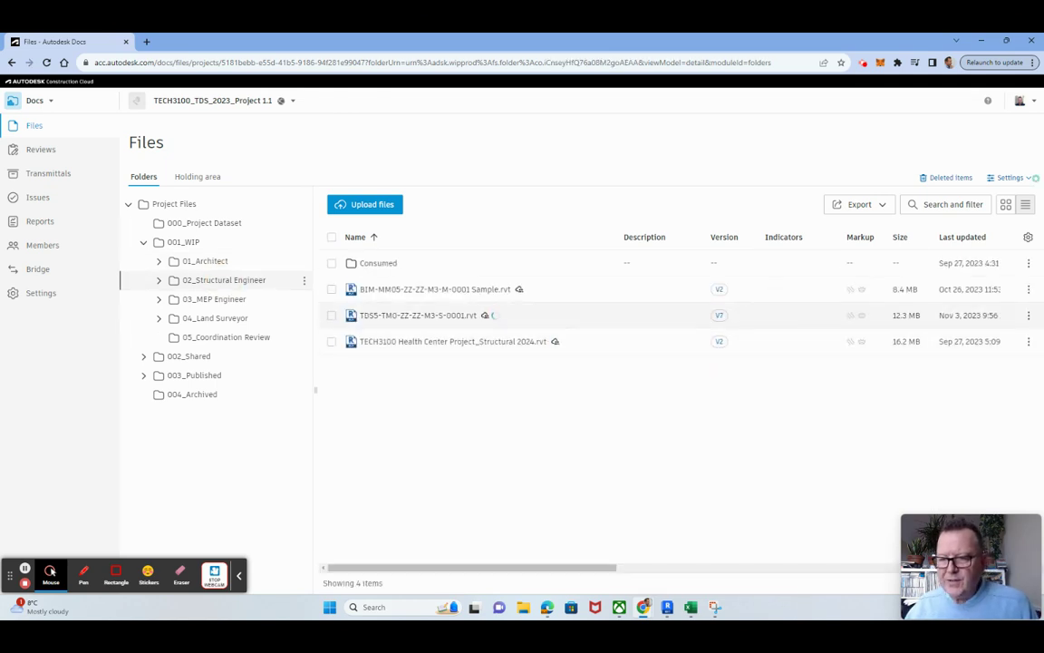
{"action": "mouse_move", "coordinate": [496, 316]}
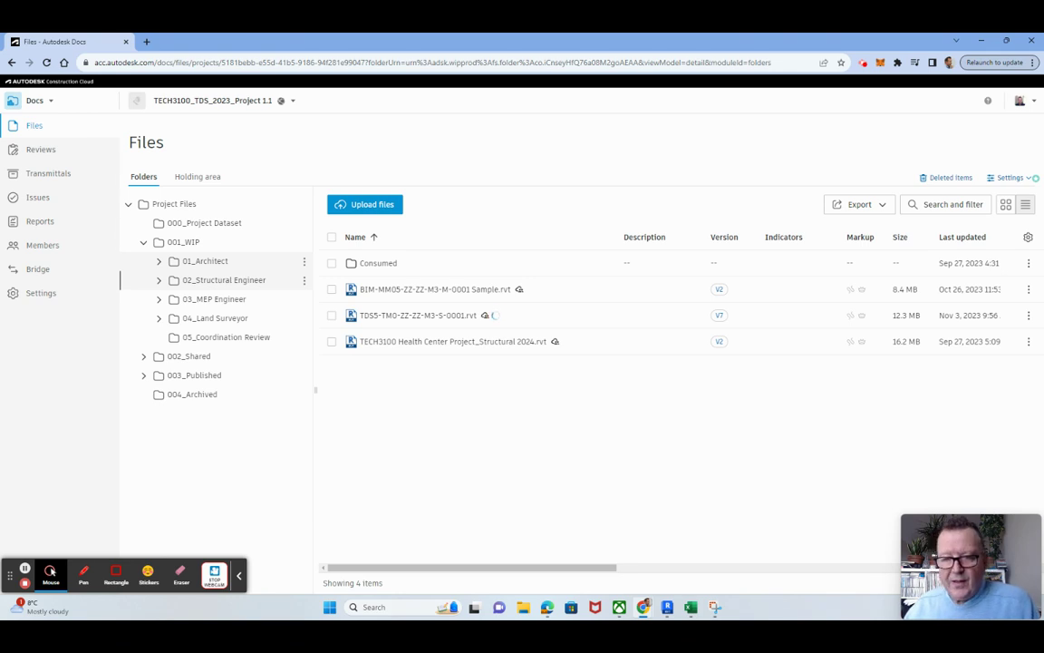
- Open TDS-MAL-ZZ-ZZ-M3-A-0001 Sample.rvt from the 01_Architect folder and inspect the building in the 3D viewer
{"action": "left_click", "coordinate": [205, 260]}
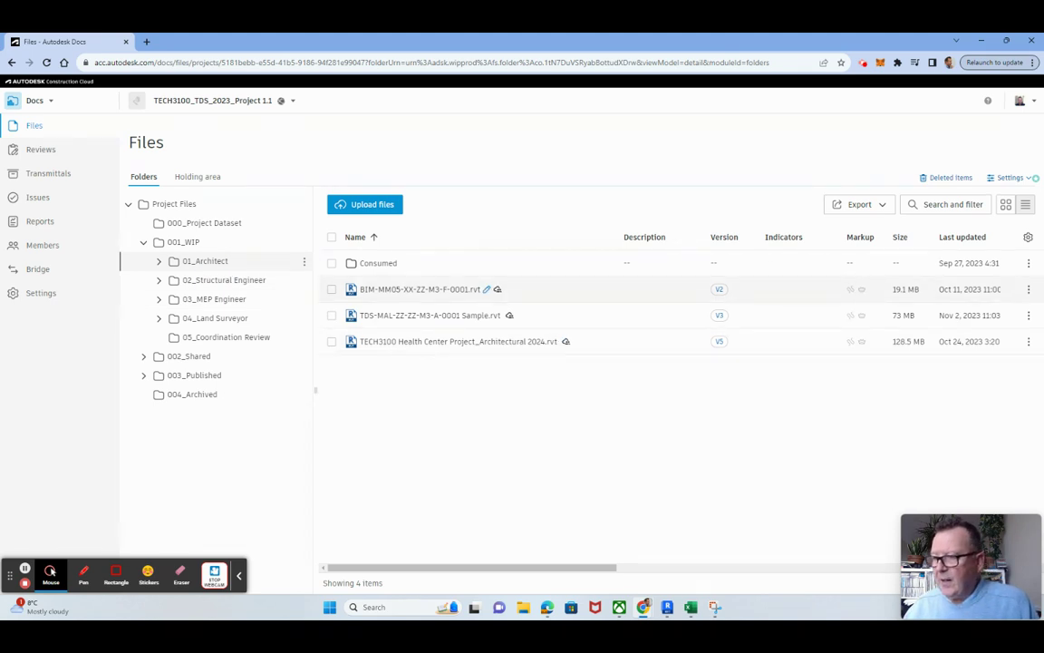
{"action": "left_click", "coordinate": [422, 315]}
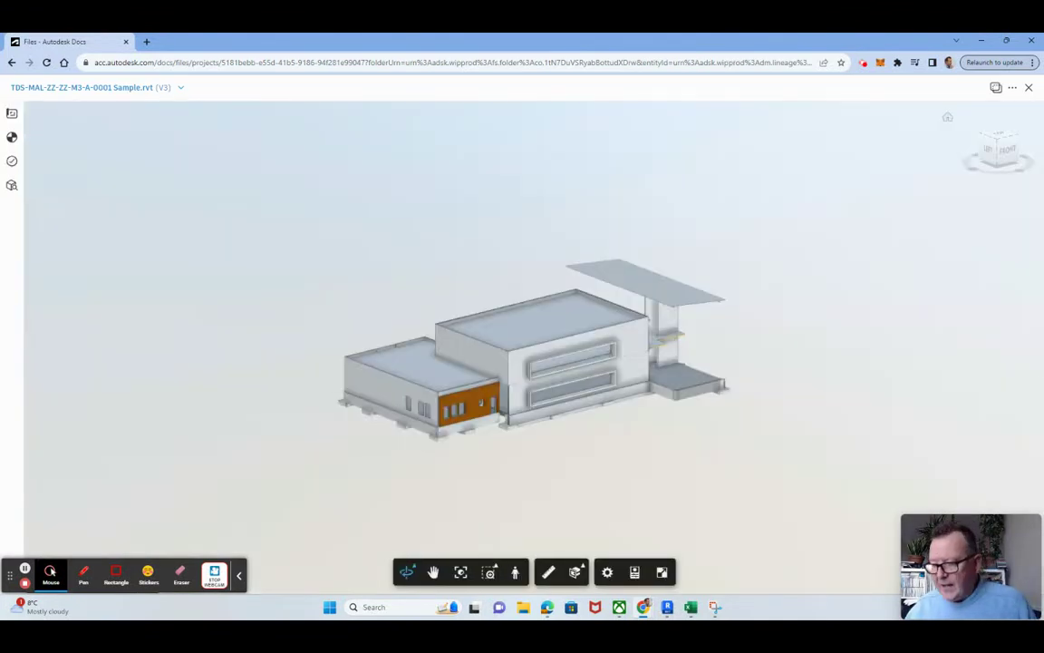
{"action": "mouse_move", "coordinate": [528, 417]}
{"action": "middle_mouse_down"}
{"action": "mouse_move", "coordinate": [543, 457]}
{"action": "mouse_move", "coordinate": [554, 424]}
{"action": "mouse_move", "coordinate": [516, 419]}
{"action": "middle_mouse_up"}
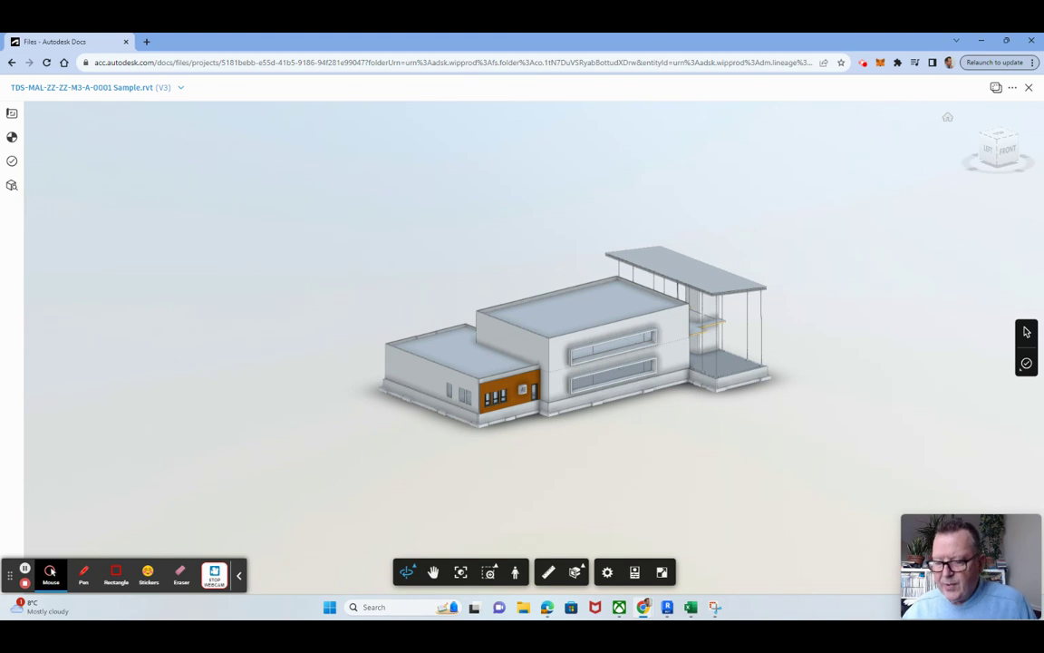
{"action": "scroll", "coordinate": [534, 397], "scroll_direction": "up", "scroll_amount": 3}
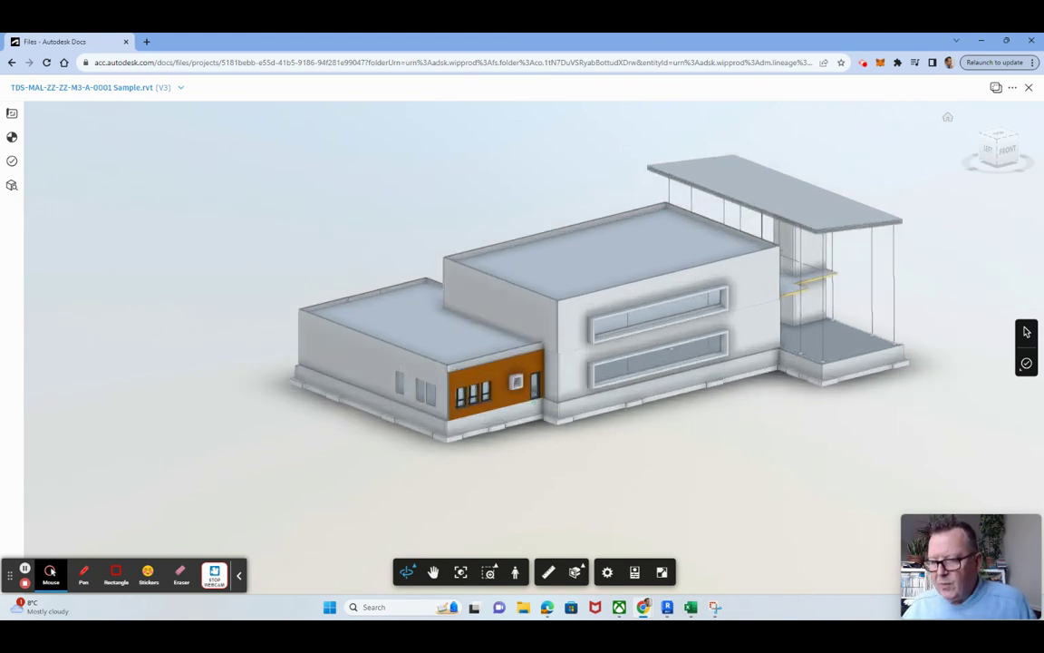
{"action": "scroll", "coordinate": [593, 428], "scroll_direction": "down", "scroll_amount": 2}
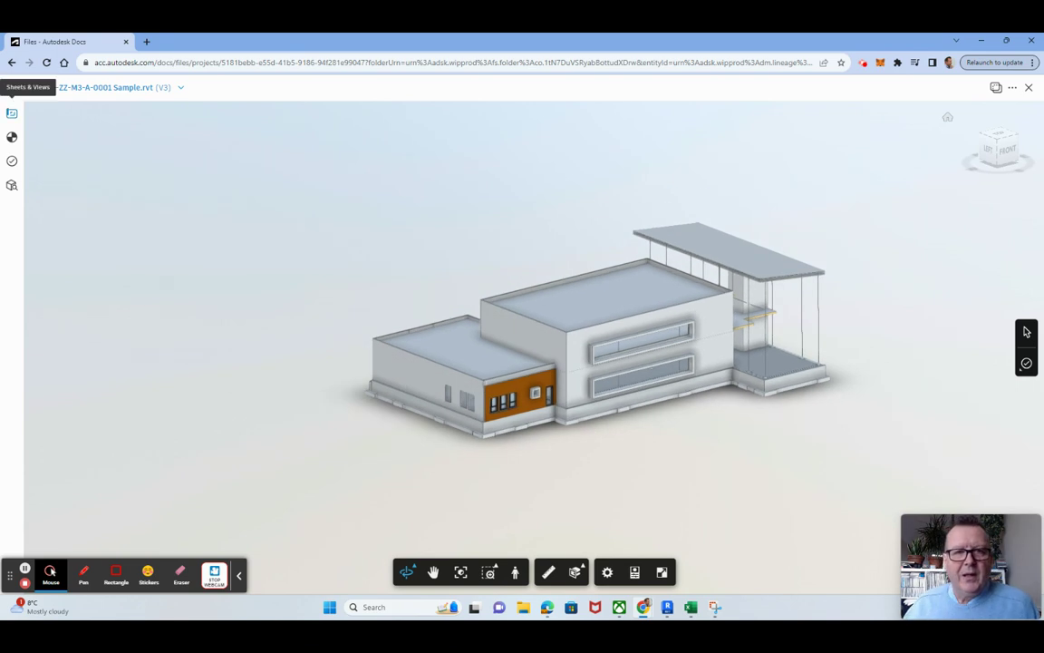
- Check the sample model's published 3D and 2D views, and return to the 02_Structural Engineer folder
{"action": "left_click", "coordinate": [12, 112]}
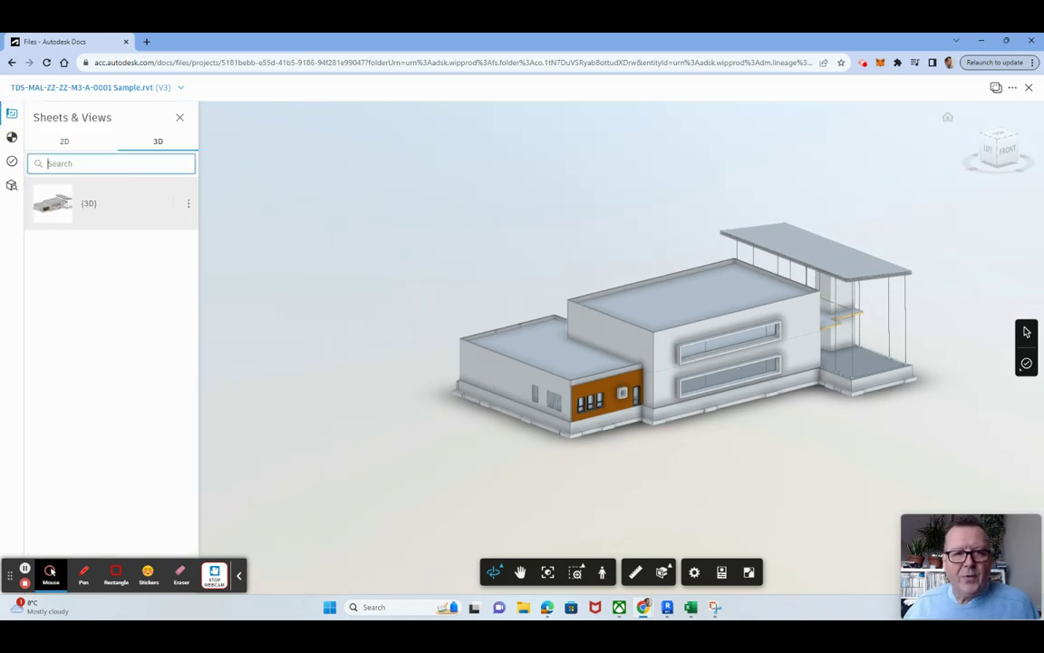
{"action": "left_click", "coordinate": [64, 140]}
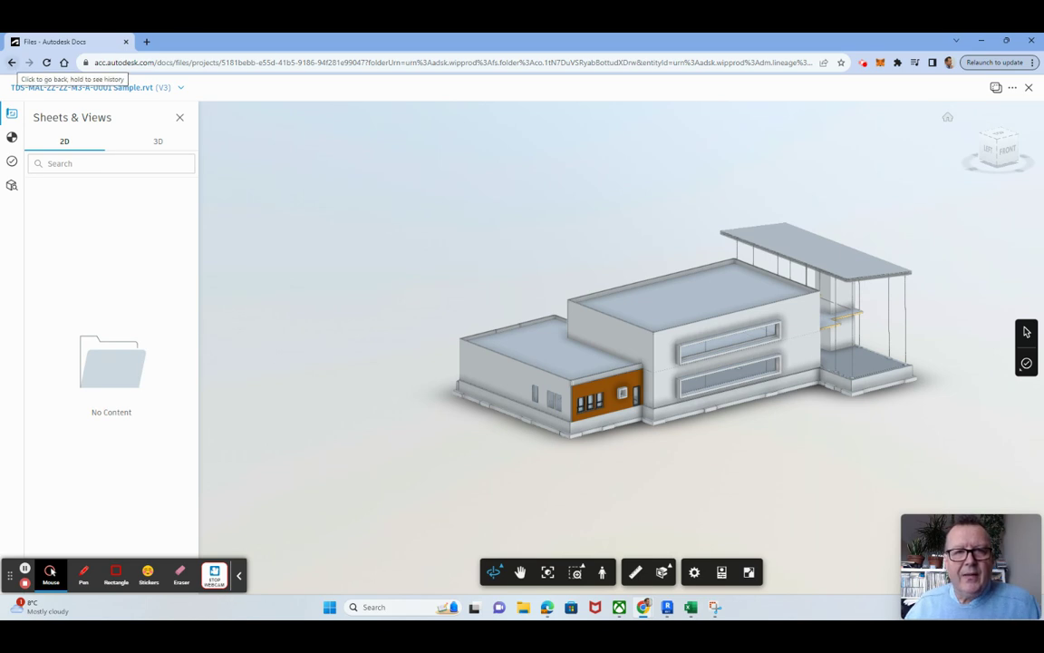
{"action": "left_click", "coordinate": [11, 62]}
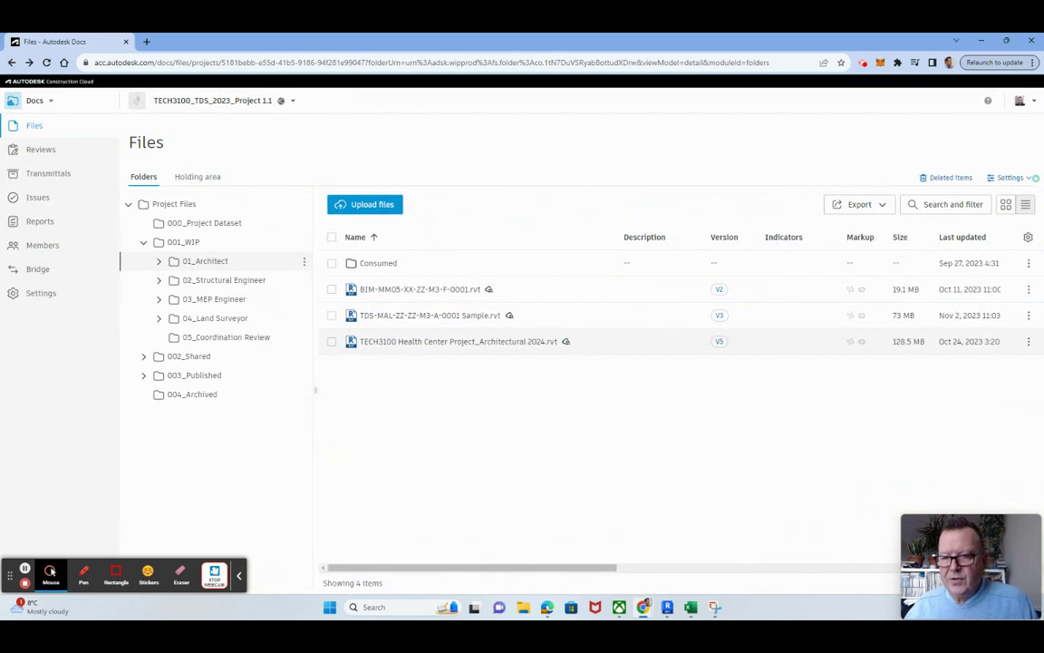
{"action": "left_click", "coordinate": [224, 279]}
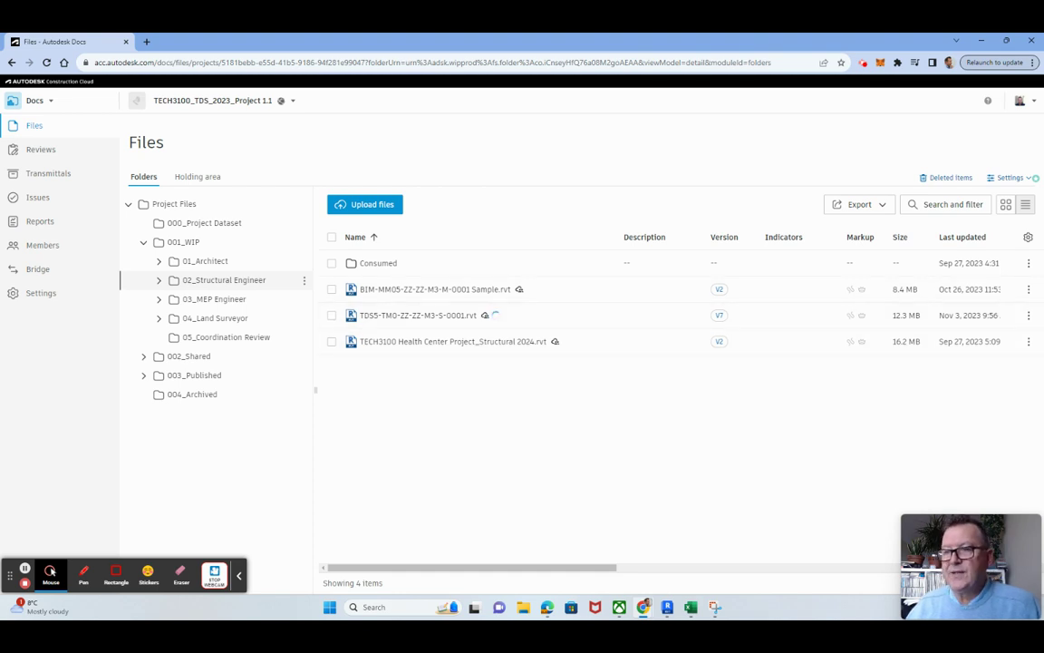
- Switch to Revit and open TDS-MAL-ZZ-ZZ-M3-A-0001 Sample from the 01_Architect cloud folder, continuing to load the file despite the schema conflict
{"action": "key", "text": "alt+Tab"}
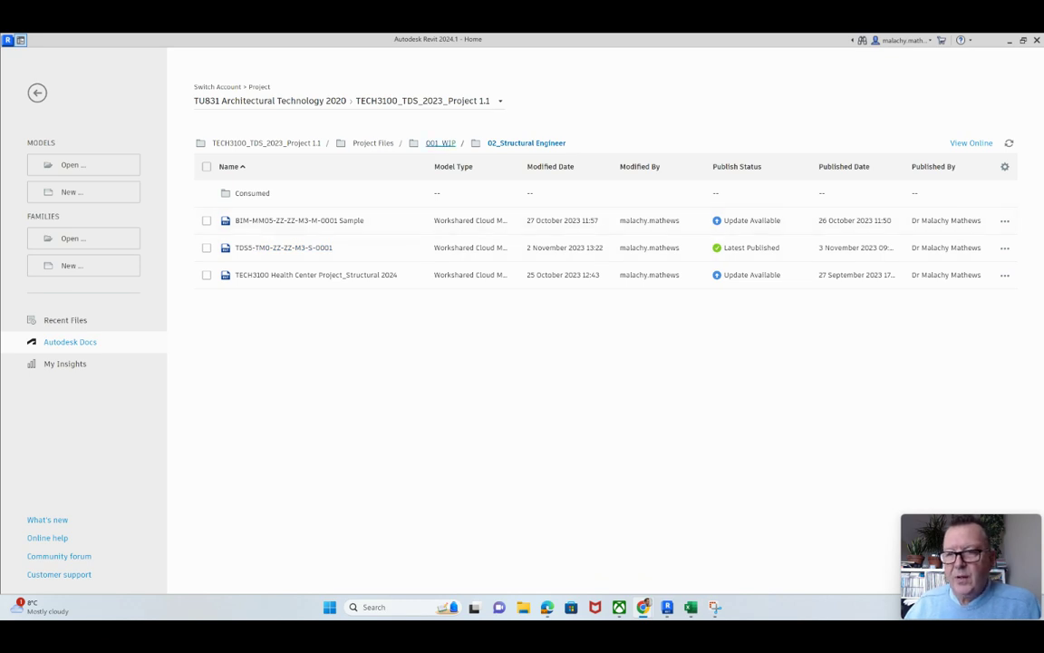
{"action": "left_click", "coordinate": [441, 143]}
{"action": "left_click", "coordinate": [255, 193]}
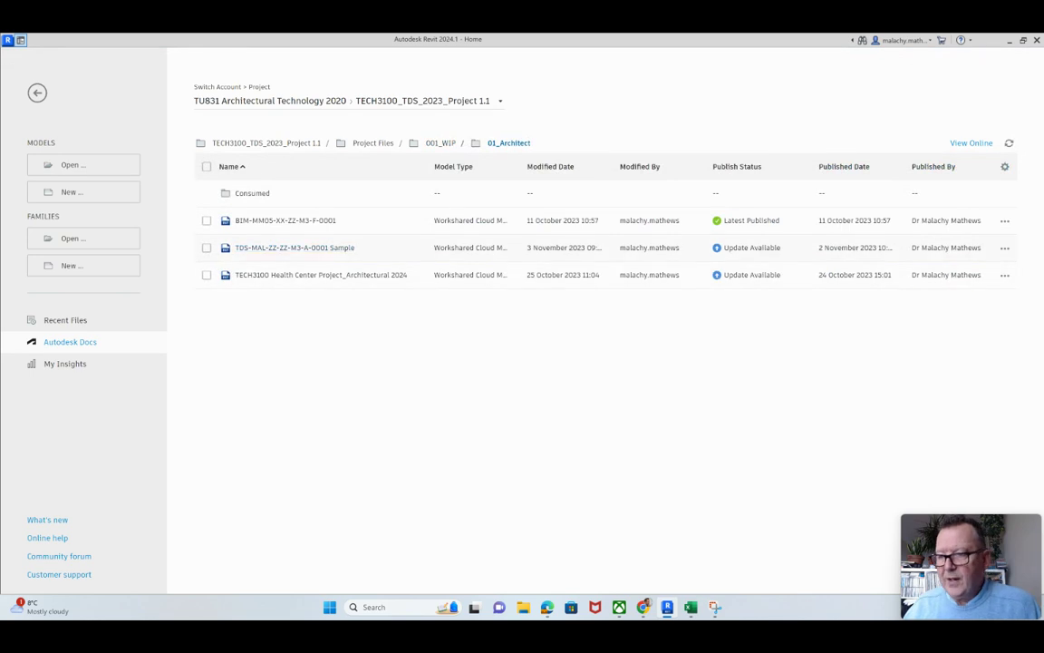
{"action": "left_click", "coordinate": [294, 248]}
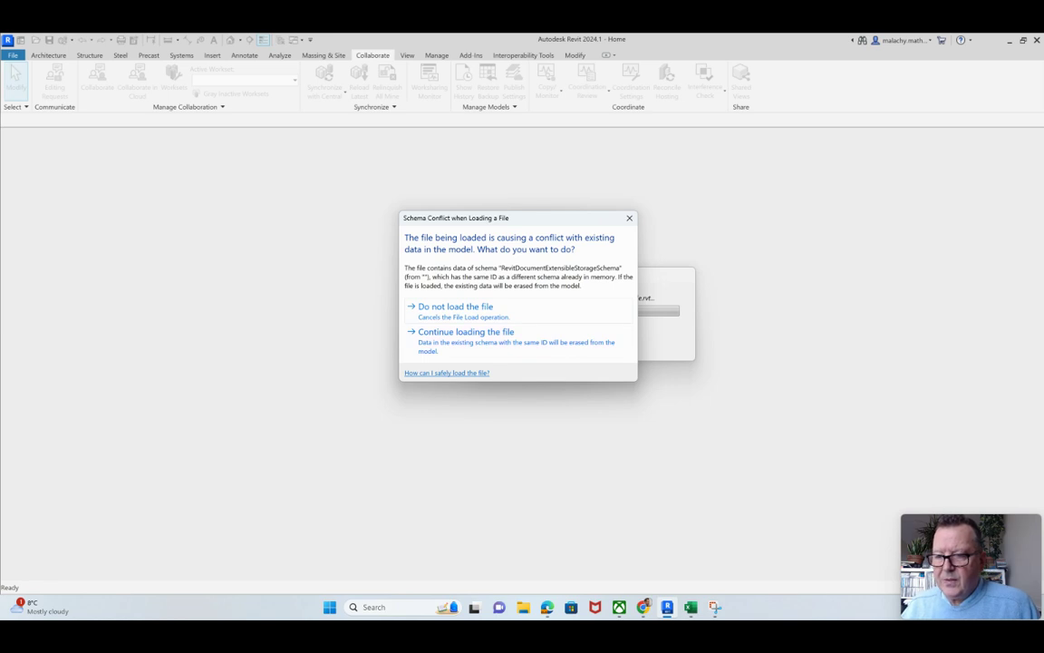
{"action": "left_click", "coordinate": [465, 336]}
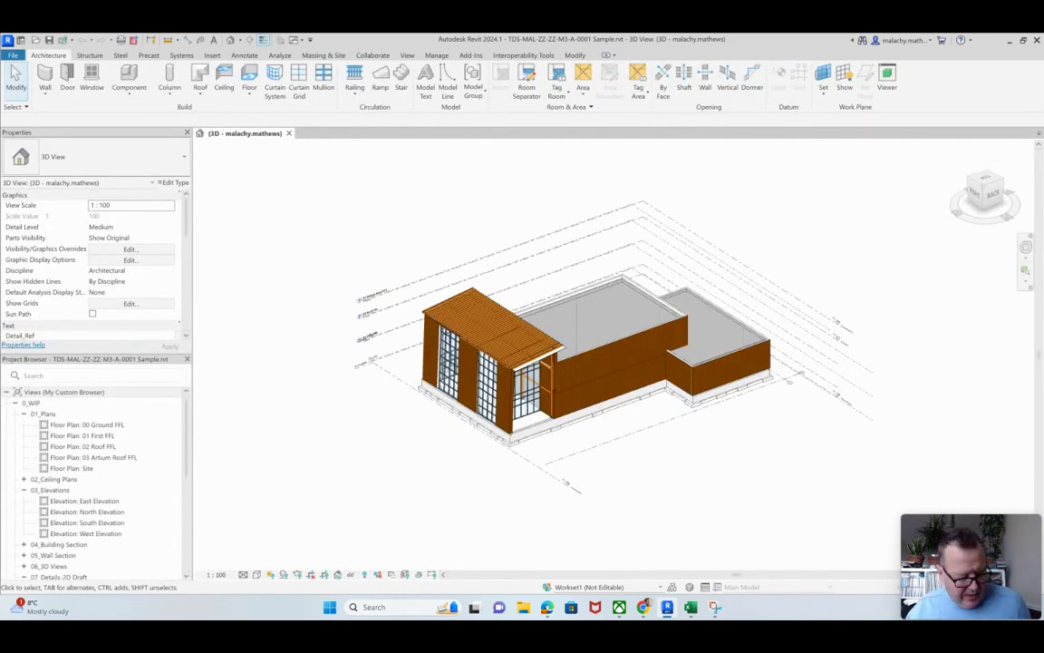
- Examine the building's exterior in the 3D view from several sides, focusing on the slatted atrium roof and its rear corner
{"action": "middle_click_drag", "start_coordinate": [599, 381], "coordinate": [680, 381], "text": "shift"}
{"action": "middle_click_drag", "start_coordinate": [544, 398], "coordinate": [698, 417], "text": "shift"}
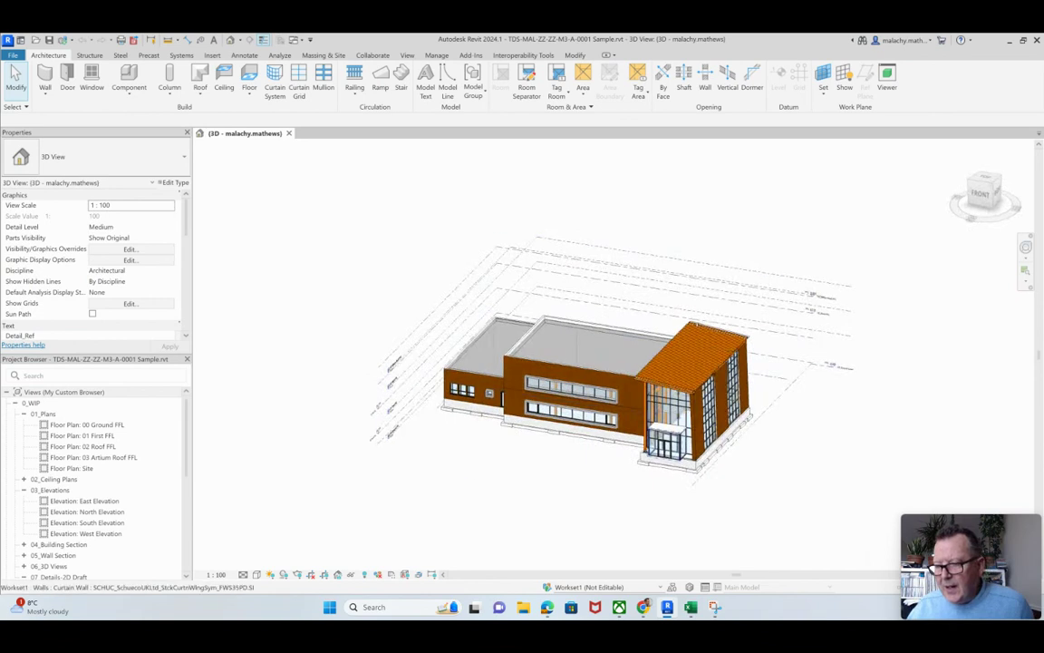
{"action": "middle_click_drag", "start_coordinate": [498, 439], "coordinate": [583, 427], "text": "shift"}
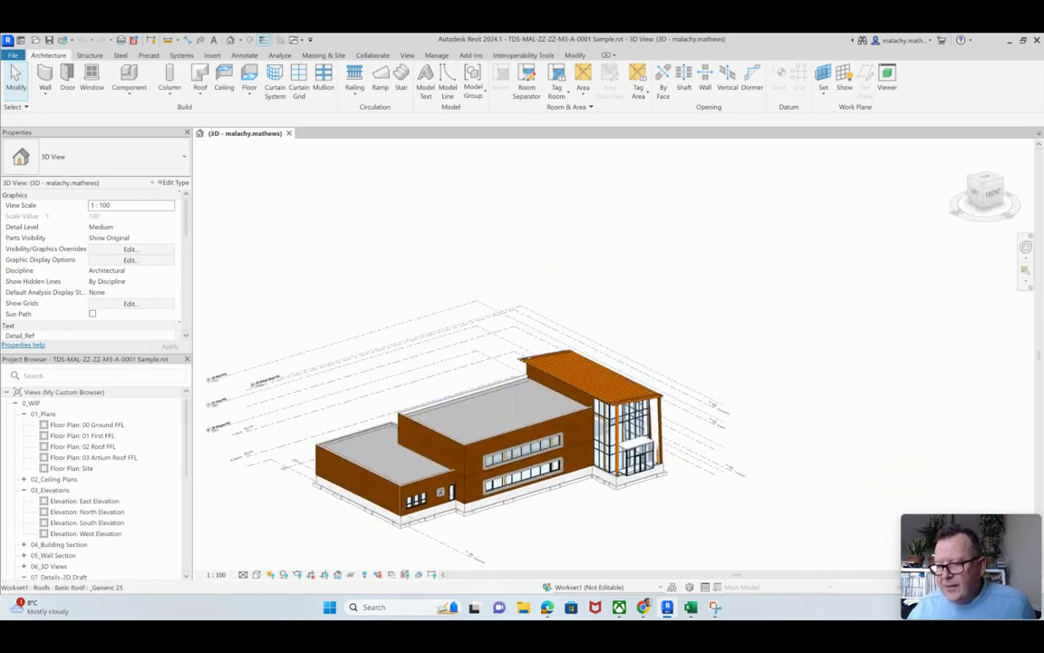
{"action": "scroll", "coordinate": [617, 408], "scroll_direction": "up", "scroll_amount": 6}
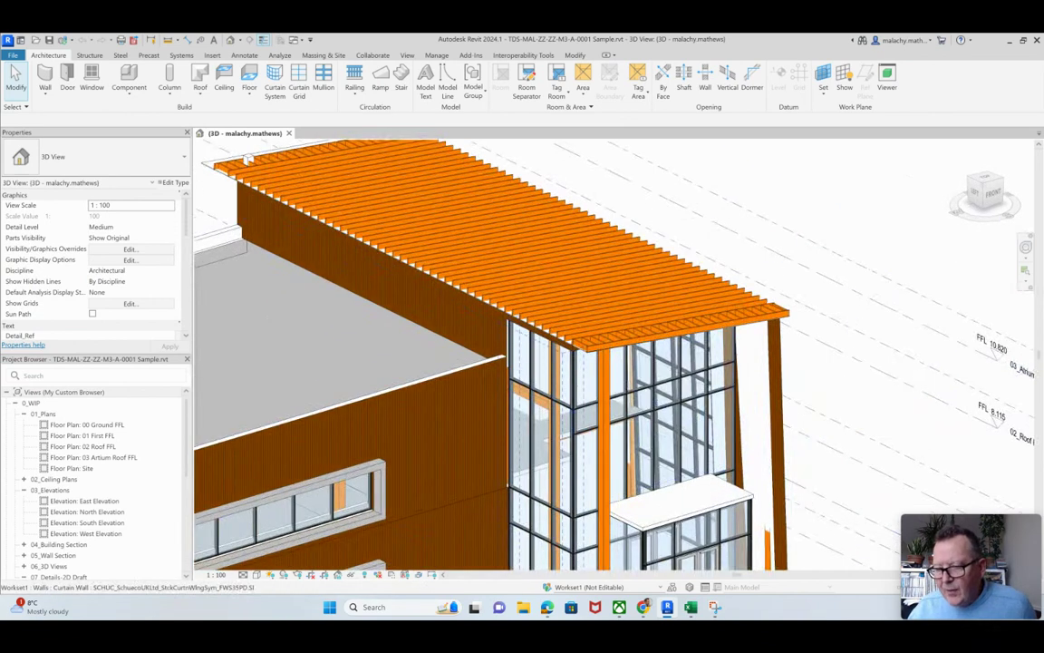
{"action": "scroll", "coordinate": [587, 455], "scroll_direction": "down", "scroll_amount": 2}
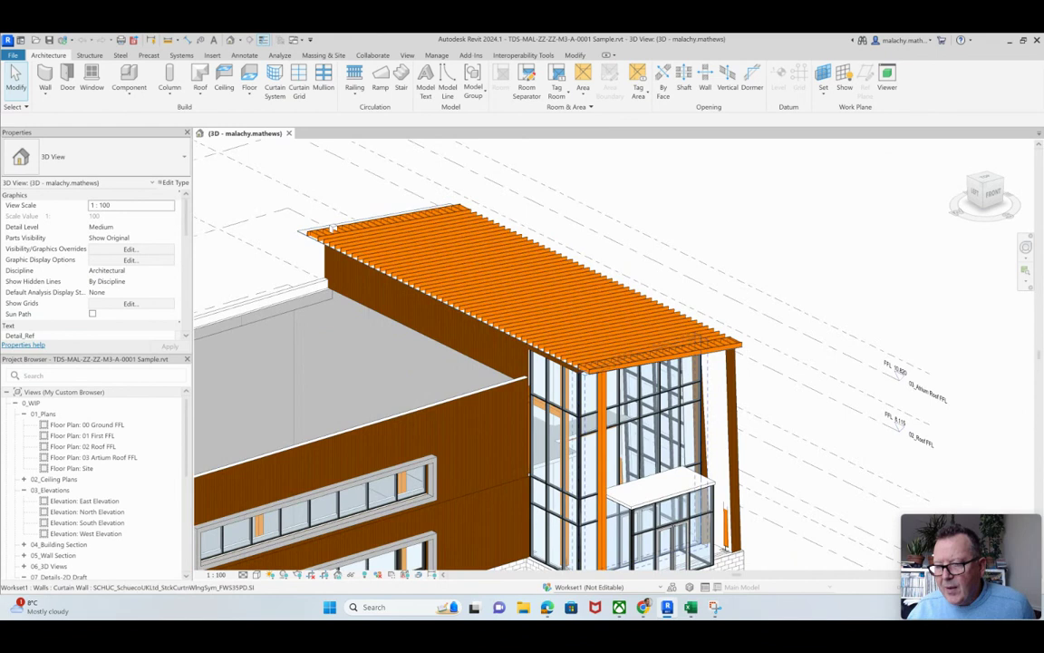
{"action": "middle_click_drag", "start_coordinate": [332, 228], "coordinate": [231, 283], "text": "shift"}
{"action": "scroll", "coordinate": [337, 349], "scroll_direction": "up", "scroll_amount": 3}
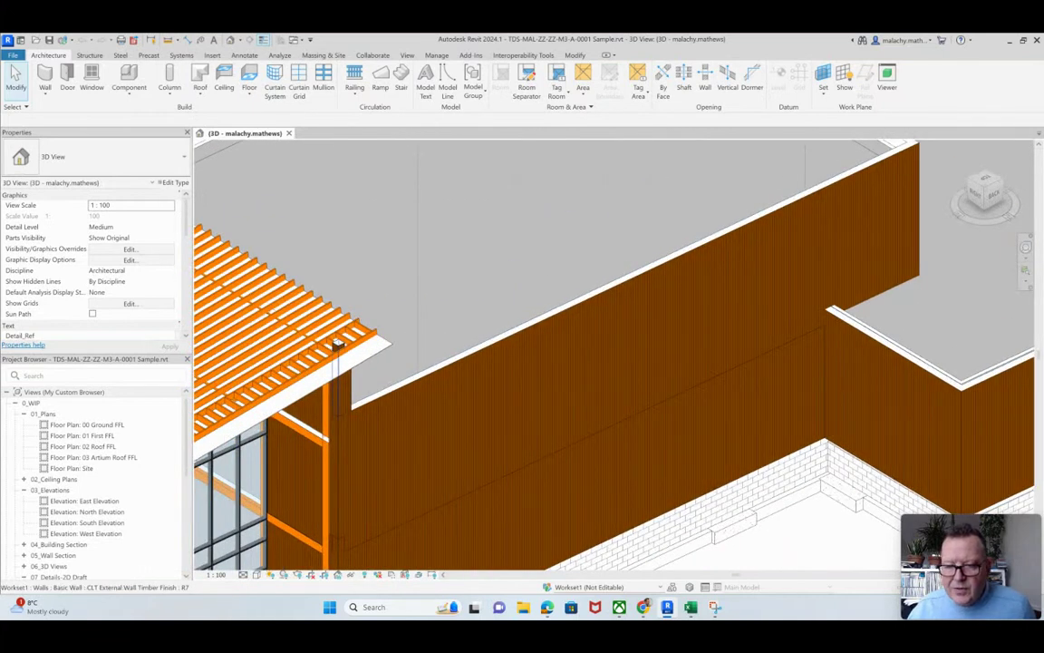
{"action": "middle_click_drag", "start_coordinate": [337, 345], "coordinate": [331, 265], "text": "shift"}
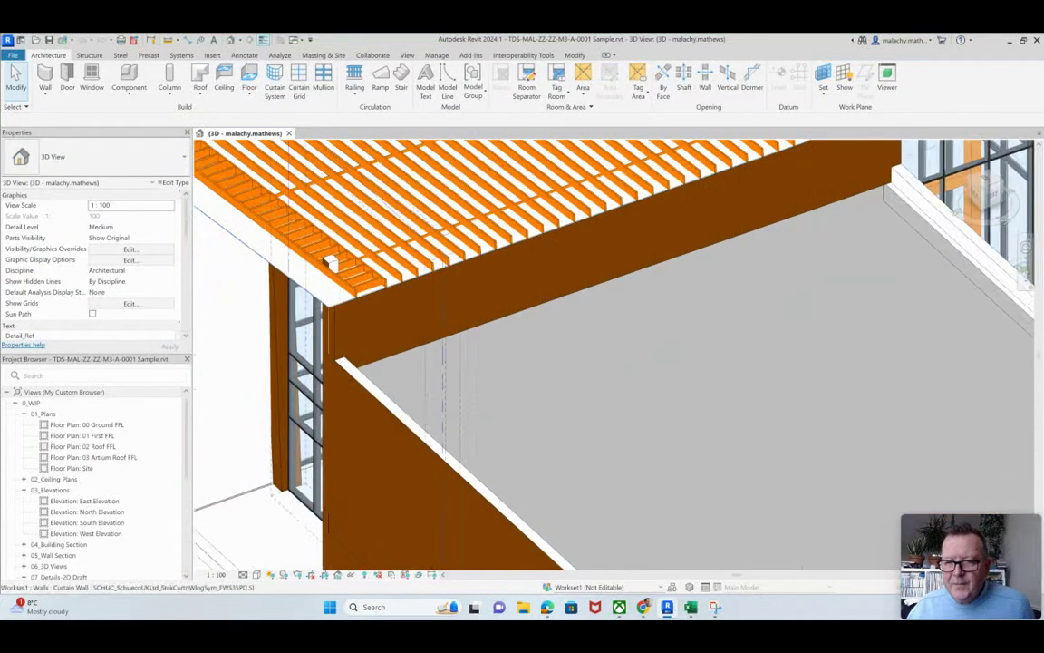
{"action": "left_click", "coordinate": [331, 263]}
{"action": "left_click_drag", "start_coordinate": [331, 260], "coordinate": [295, 272]}
{"action": "key", "text": "Escape"}
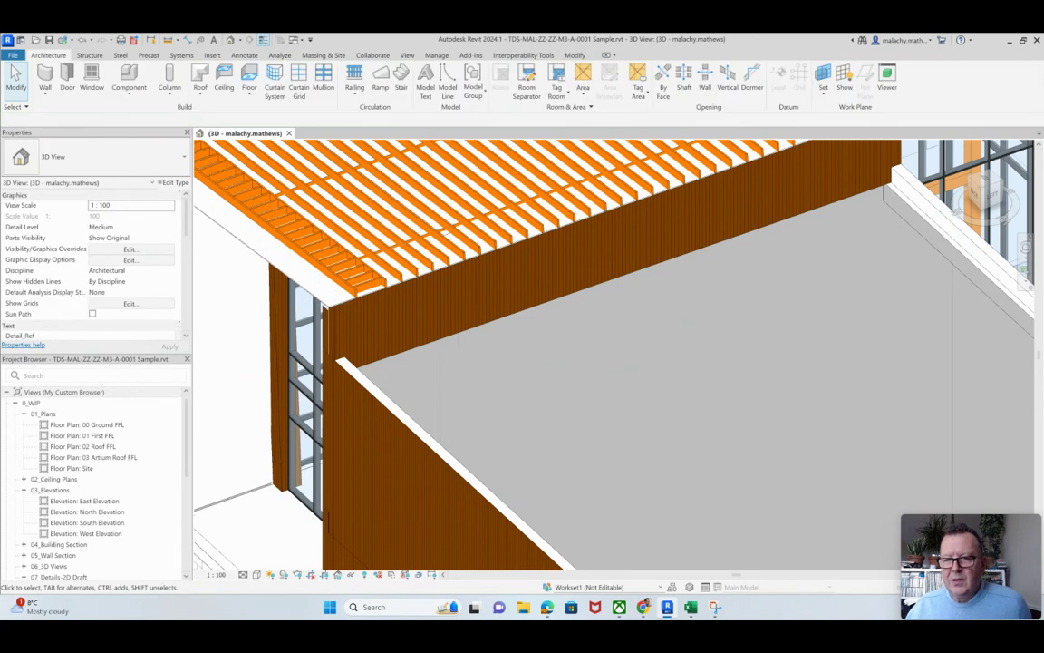
- Inspect the rear of the building, including the atrium curtain wall, timber-clad walls and brick base
{"action": "scroll", "coordinate": [402, 405], "scroll_direction": "down", "scroll_amount": 3}
{"action": "middle_click_drag", "start_coordinate": [402, 405], "coordinate": [543, 399], "text": "shift"}
{"action": "middle_click_drag", "start_coordinate": [402, 405], "coordinate": [558, 278]}
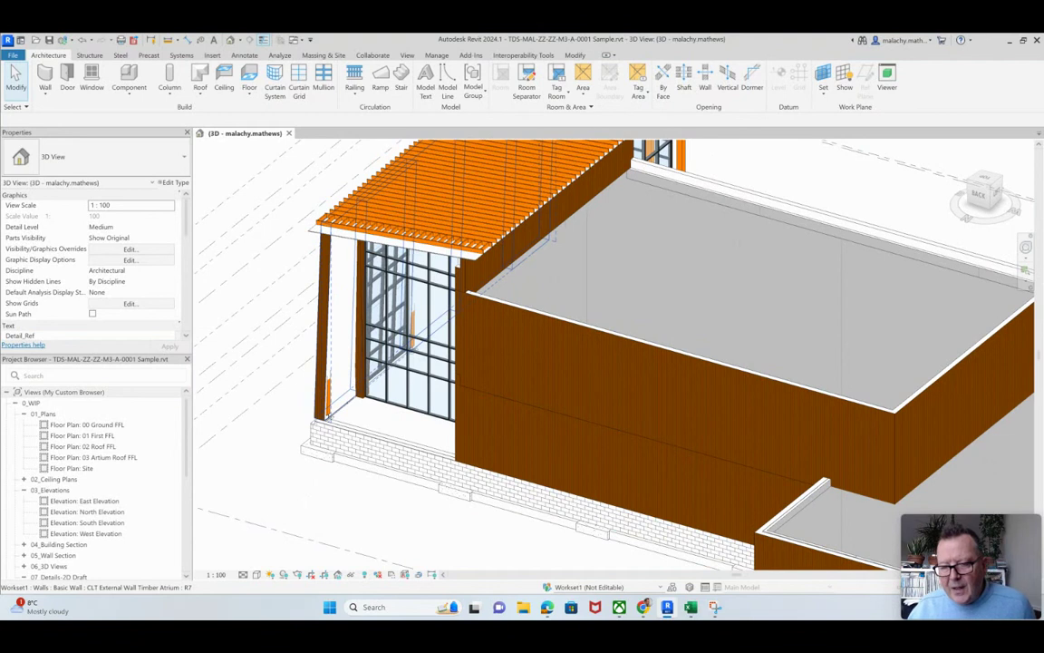
{"action": "scroll", "coordinate": [319, 411], "scroll_direction": "down", "scroll_amount": 3}
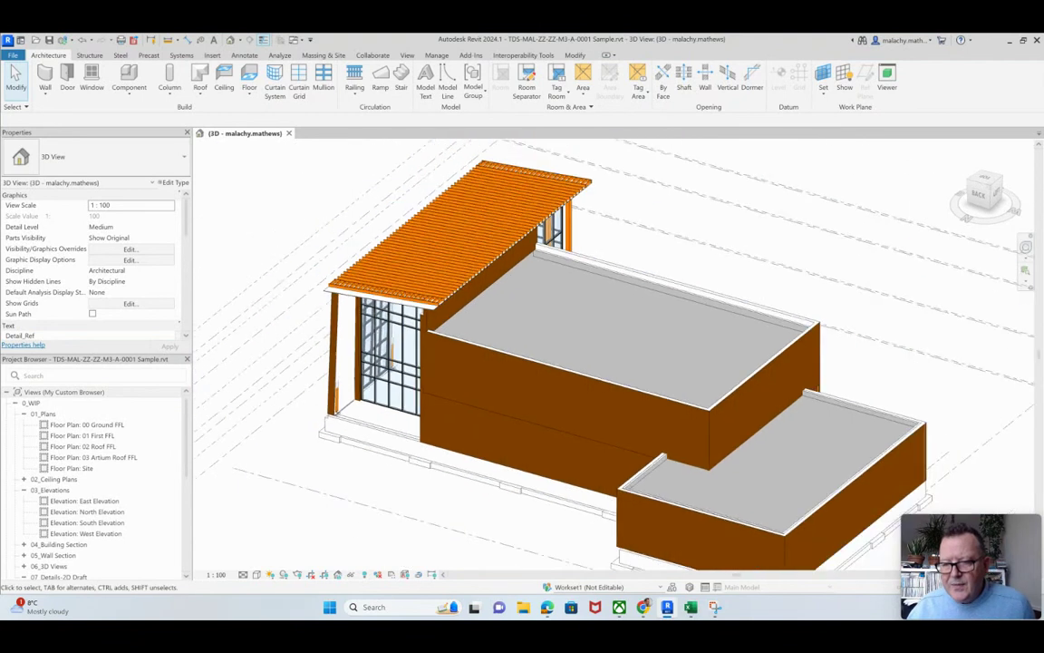
{"action": "scroll", "coordinate": [317, 395], "scroll_direction": "up", "scroll_amount": 5}
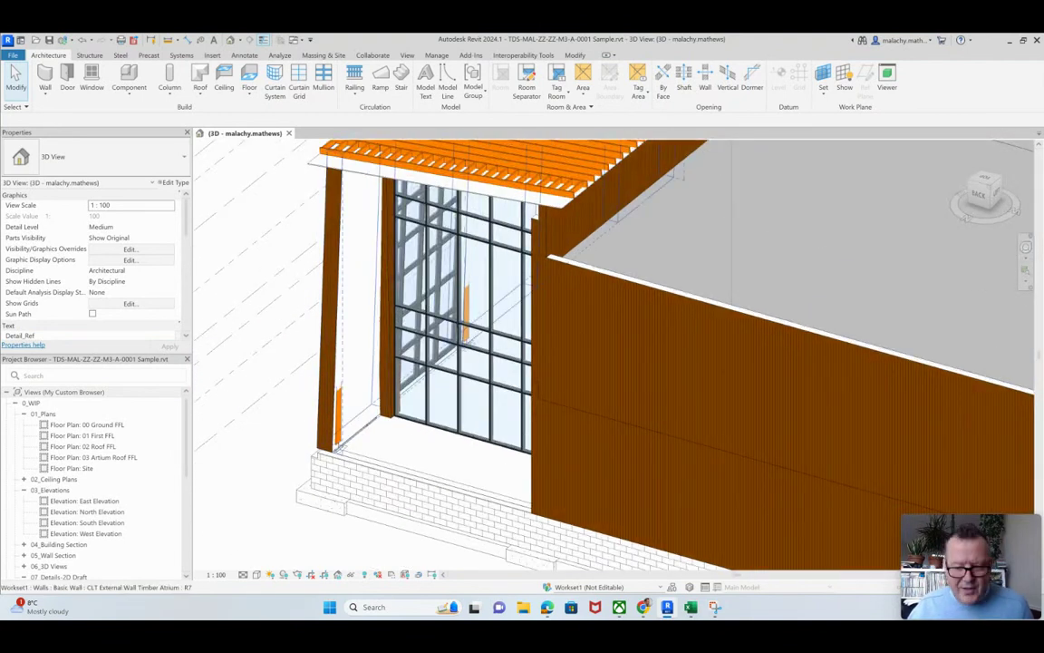
- Inspect the front facade in 3D, including the ribbon windows, atrium glazing and entrance canopy
{"action": "scroll", "coordinate": [391, 454], "scroll_direction": "down", "scroll_amount": 3}
{"action": "middle_click_drag", "start_coordinate": [392, 454], "coordinate": [167, 521], "text": "shift"}
{"action": "middle_click_drag", "start_coordinate": [455, 383], "coordinate": [257, 230]}
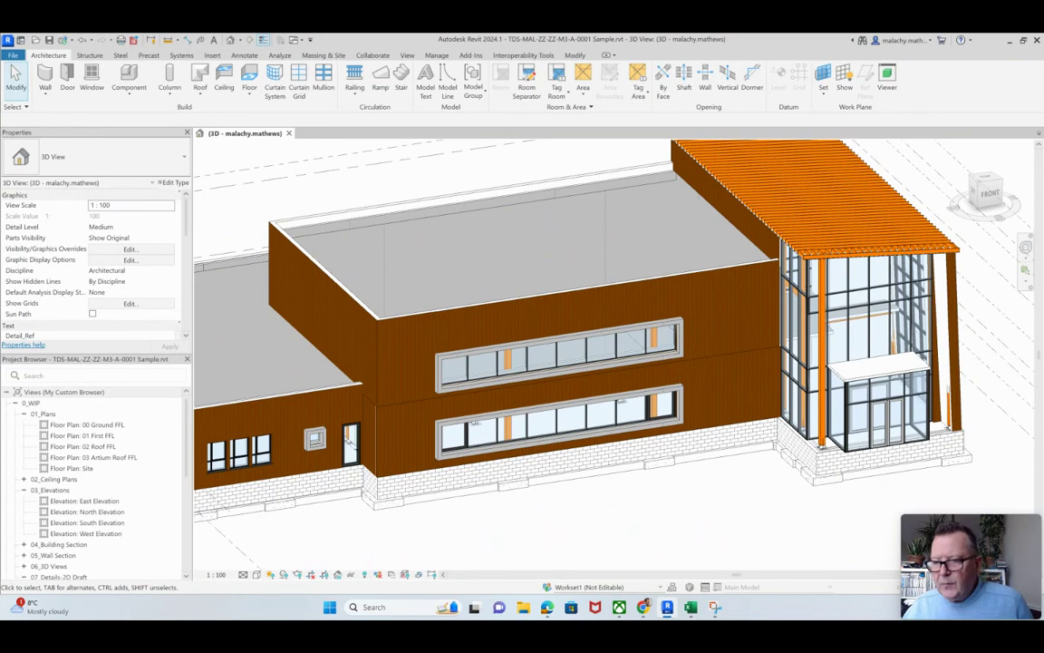
{"action": "scroll", "coordinate": [655, 479], "scroll_direction": "down", "scroll_amount": 2}
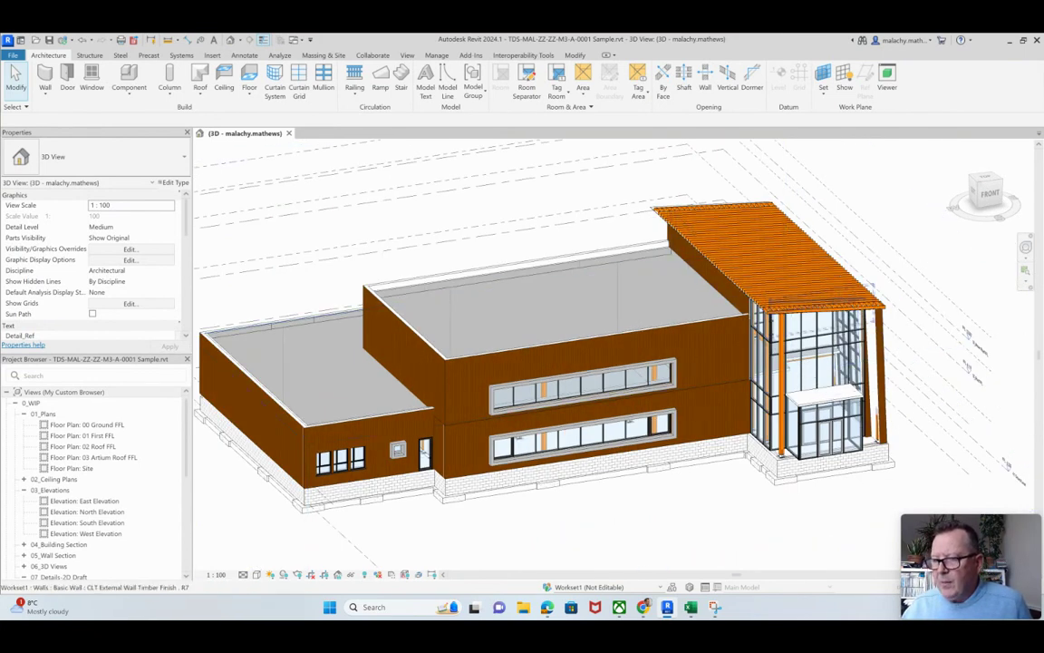
{"action": "scroll", "coordinate": [839, 328], "scroll_direction": "down", "scroll_amount": 1}
{"action": "middle_click_drag", "start_coordinate": [840, 328], "coordinate": [730, 335]}
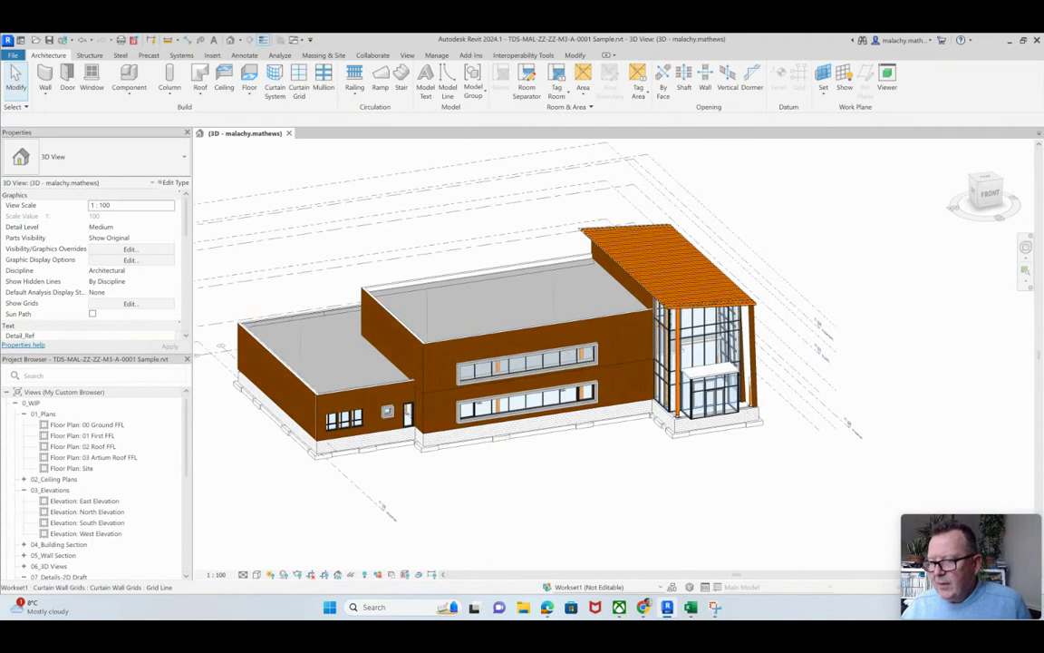
{"action": "scroll", "coordinate": [729, 340], "scroll_direction": "up", "scroll_amount": 2}
{"action": "scroll", "coordinate": [730, 335], "scroll_direction": "up", "scroll_amount": 2}
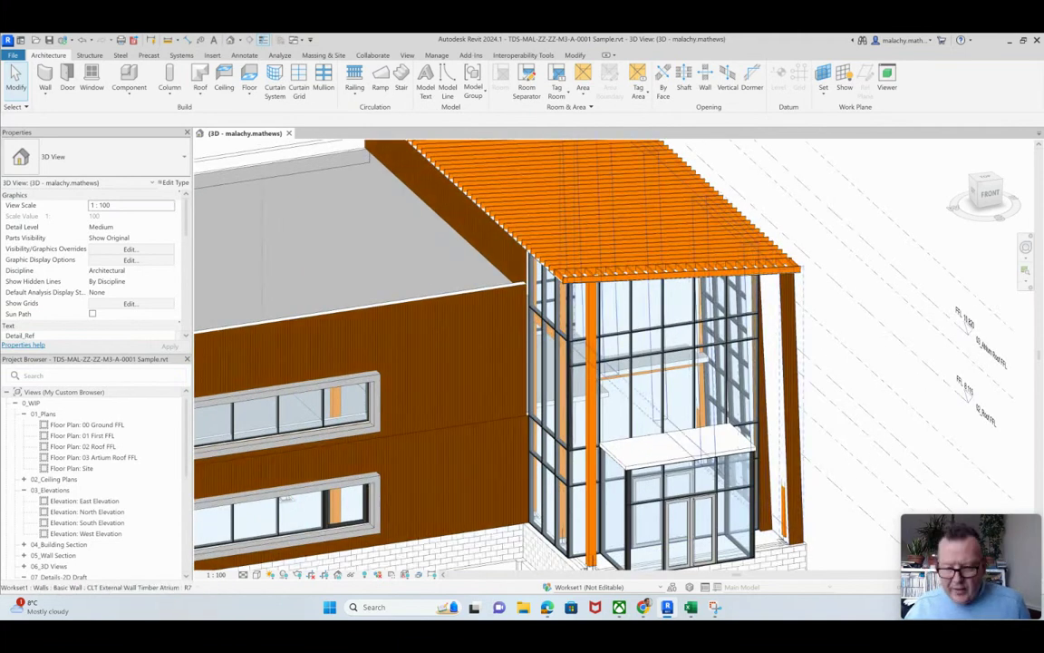
{"action": "middle_click_drag", "start_coordinate": [635, 363], "coordinate": [675, 408], "text": "shift"}
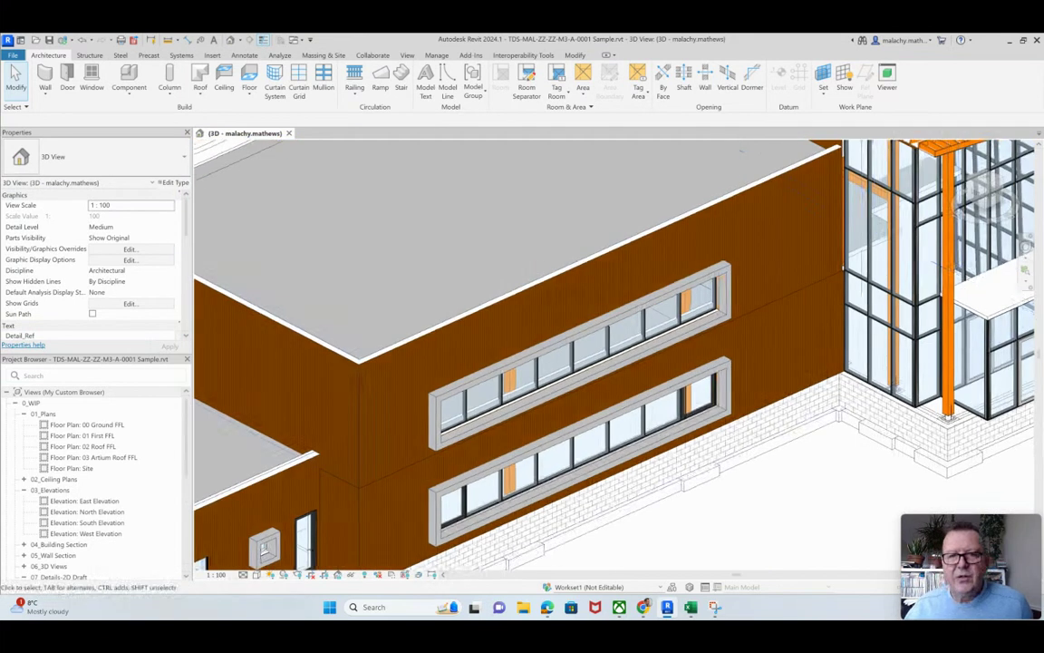
- Open the 00 Ground FFL floor plan and examine its room layout
{"action": "double_click", "coordinate": [86, 424]}
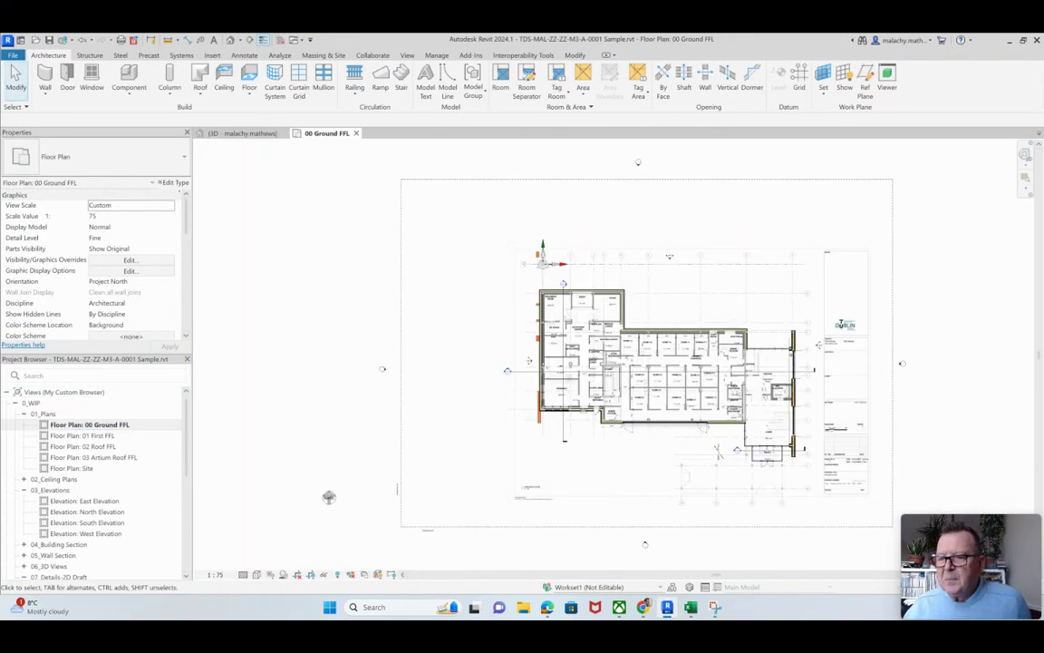
{"action": "middle_click_drag", "start_coordinate": [654, 412], "coordinate": [544, 389]}
{"action": "scroll", "coordinate": [545, 390], "scroll_direction": "up", "scroll_amount": 2}
{"action": "scroll", "coordinate": [646, 287], "scroll_direction": "up", "scroll_amount": 3}
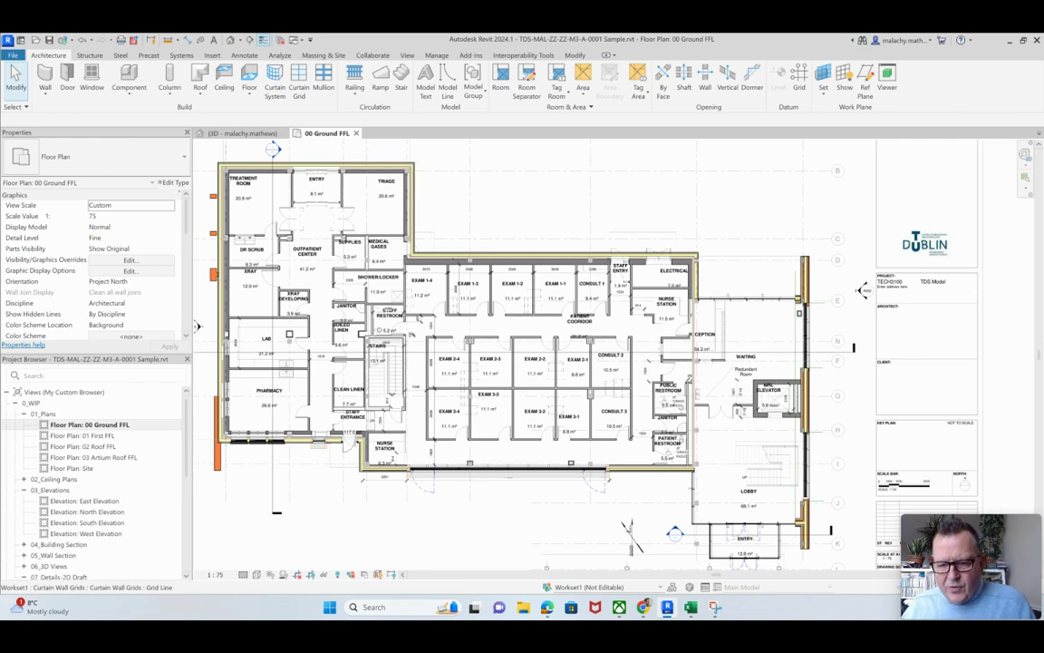
{"action": "scroll", "coordinate": [470, 451], "scroll_direction": "down", "scroll_amount": 2}
{"action": "middle_click_drag", "start_coordinate": [470, 451], "coordinate": [518, 437]}
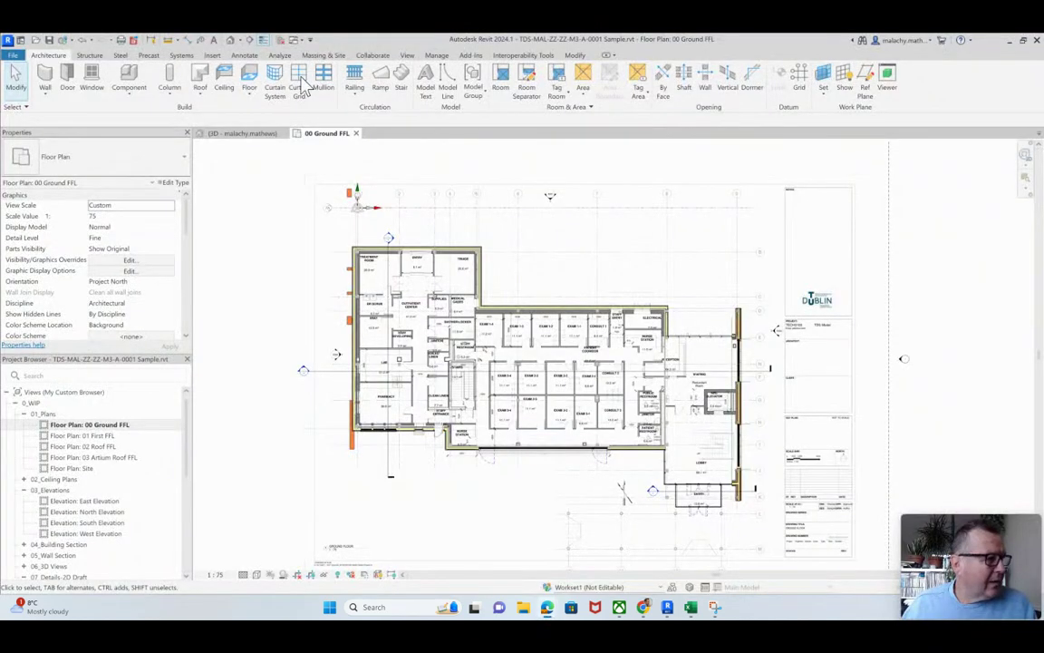
- Bring the TECH3100 Health Center Project_Arch.pdf window over Revit, review its elevations, sections and plans, and move it off the screen again
{"action": "left_click_drag", "start_coordinate": [0, 86], "coordinate": [444, 114]}
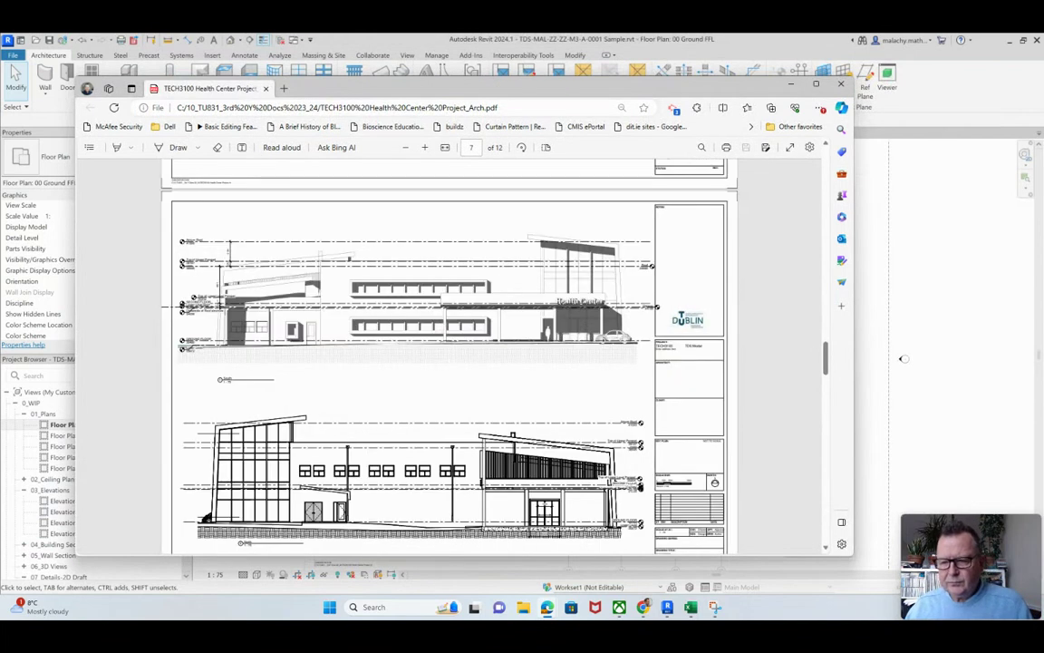
{"action": "scroll", "coordinate": [449, 353], "scroll_direction": "down", "scroll_amount": 4}
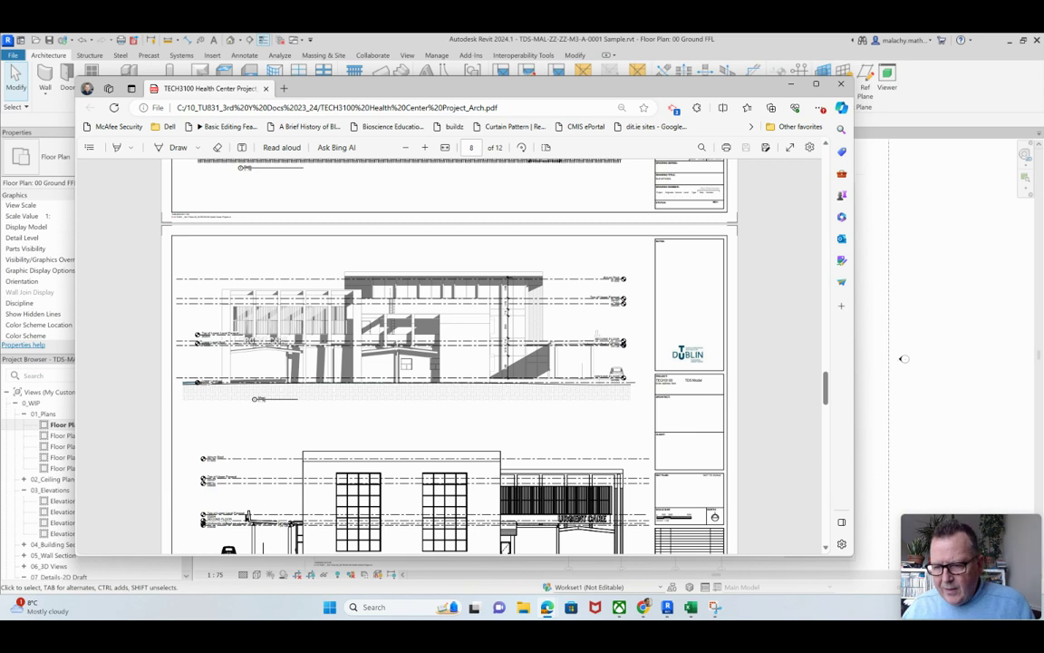
{"action": "scroll", "coordinate": [453, 363], "scroll_direction": "down", "scroll_amount": 1}
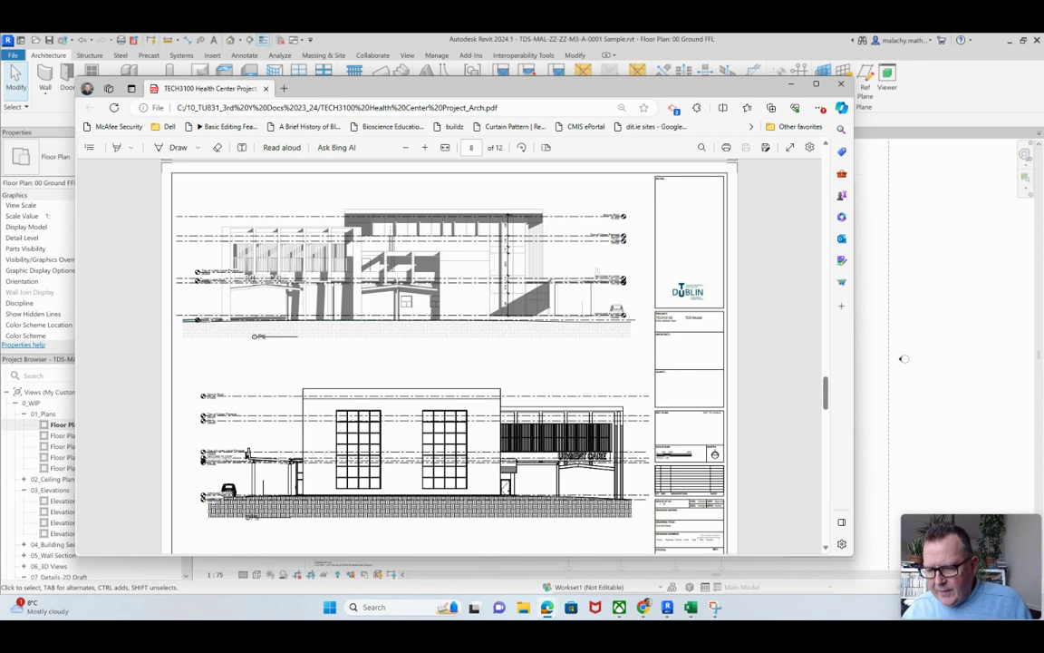
{"action": "scroll", "coordinate": [453, 363], "scroll_direction": "down", "scroll_amount": 5}
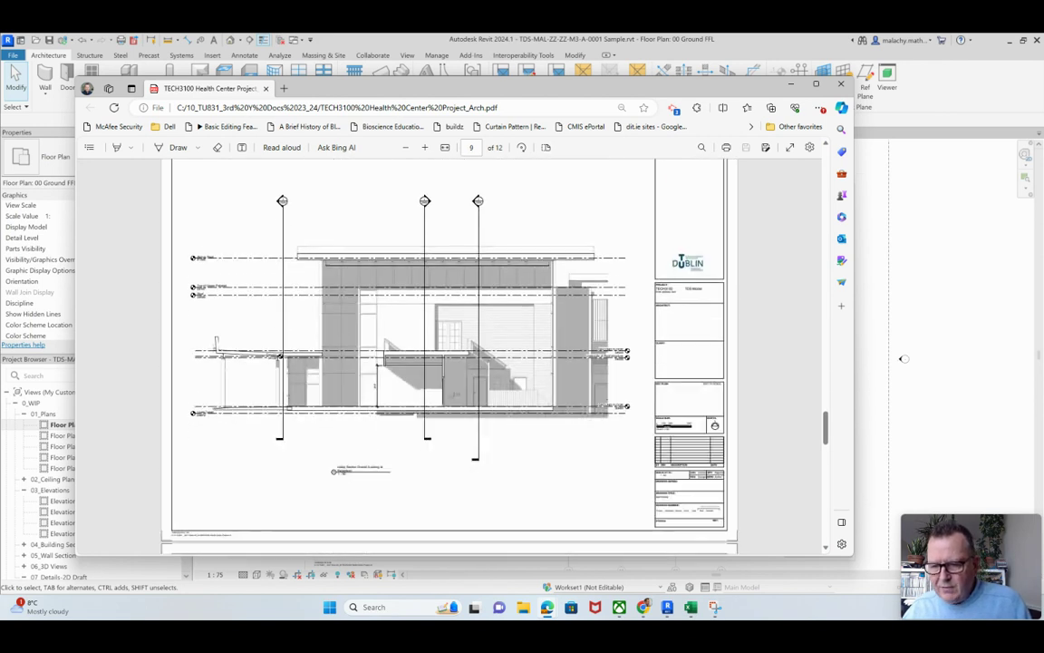
{"action": "scroll", "coordinate": [449, 356], "scroll_direction": "down", "scroll_amount": 3}
{"action": "scroll", "coordinate": [449, 355], "scroll_direction": "up", "scroll_amount": 8}
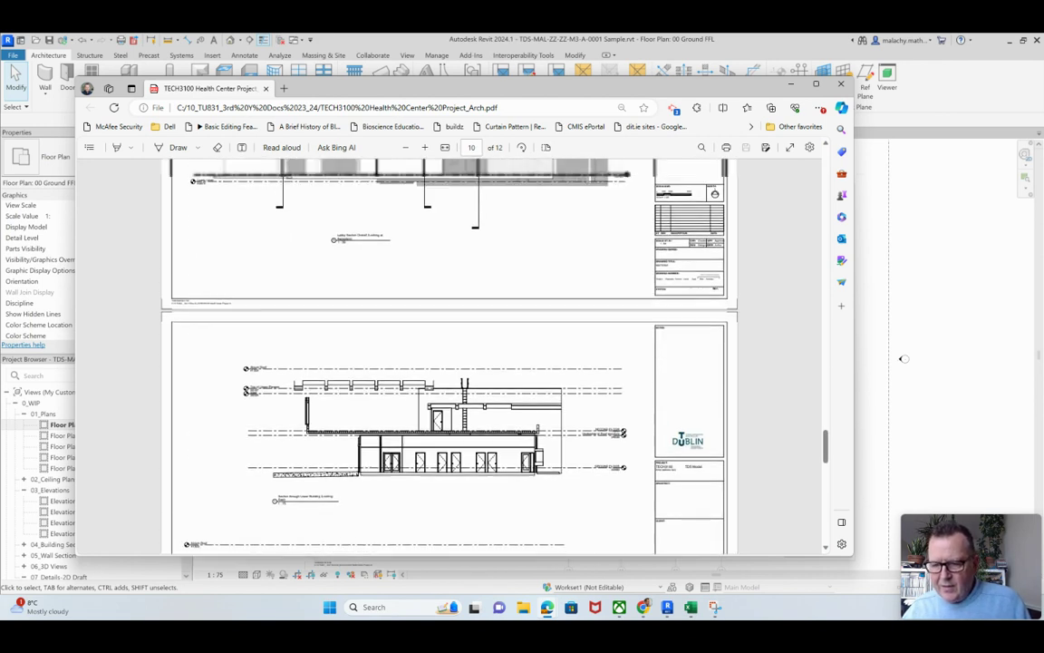
{"action": "scroll", "coordinate": [453, 363], "scroll_direction": "up", "scroll_amount": 10}
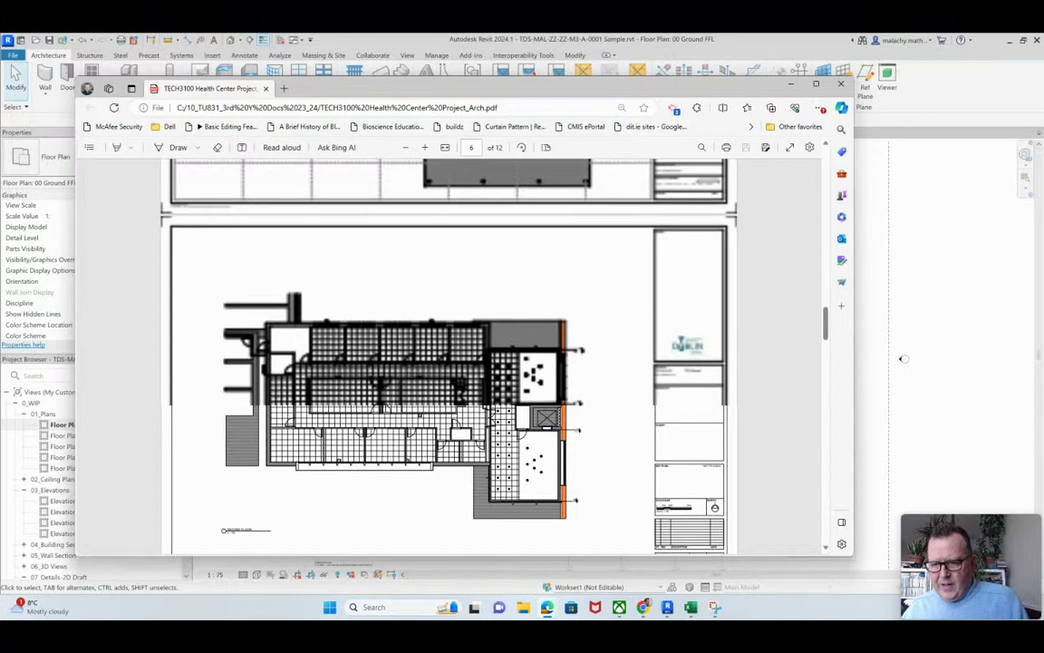
{"action": "scroll", "coordinate": [453, 362], "scroll_direction": "up", "scroll_amount": 2}
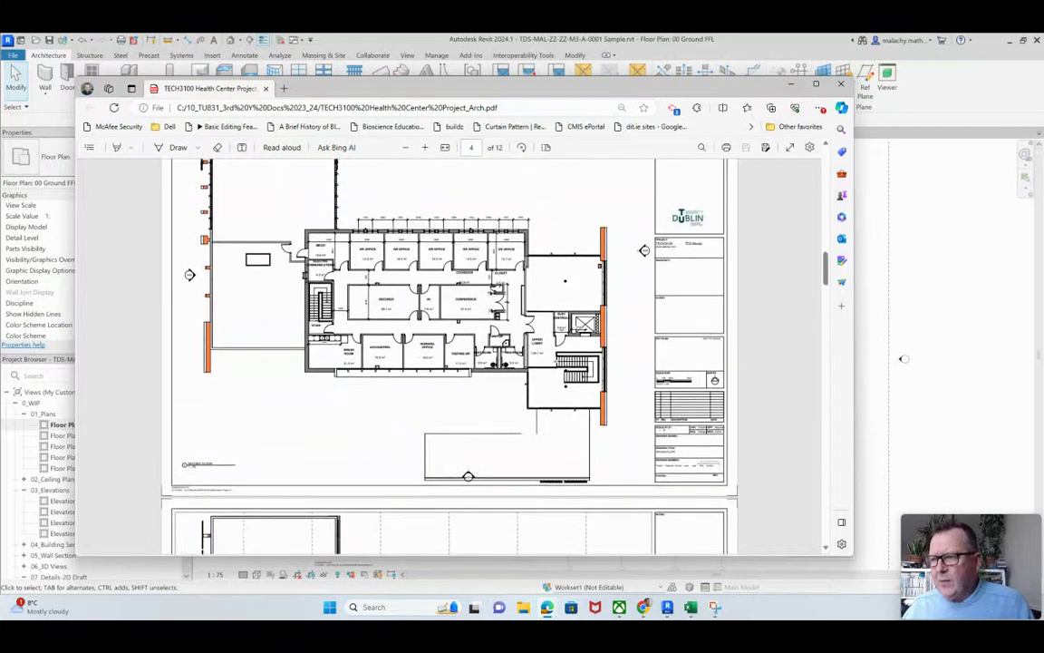
{"action": "left_click_drag", "start_coordinate": [713, 88], "coordinate": [16, 103]}
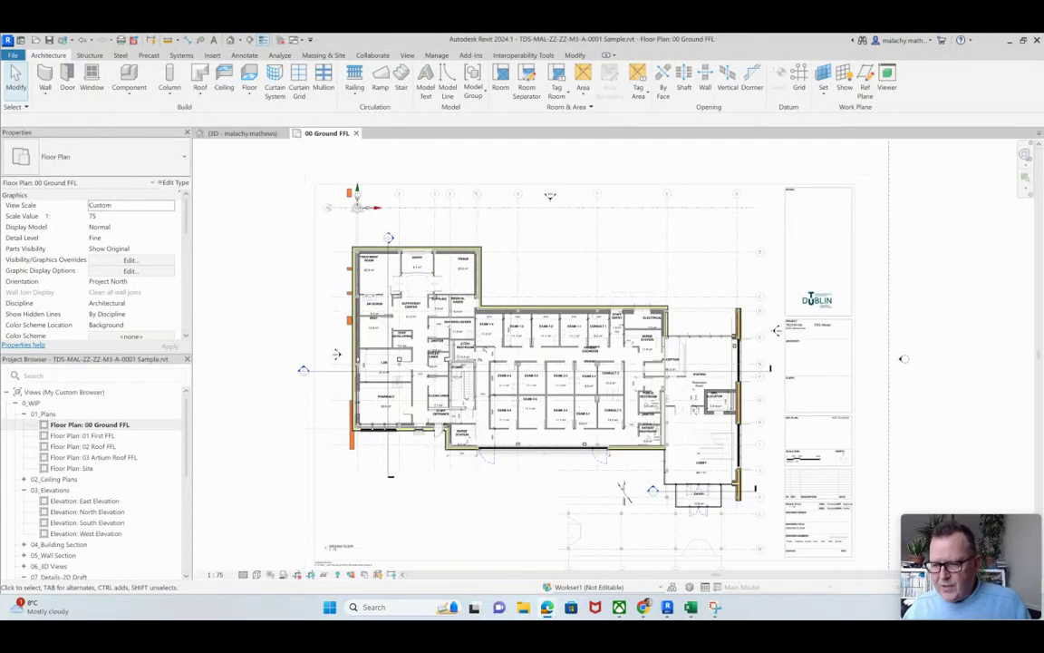